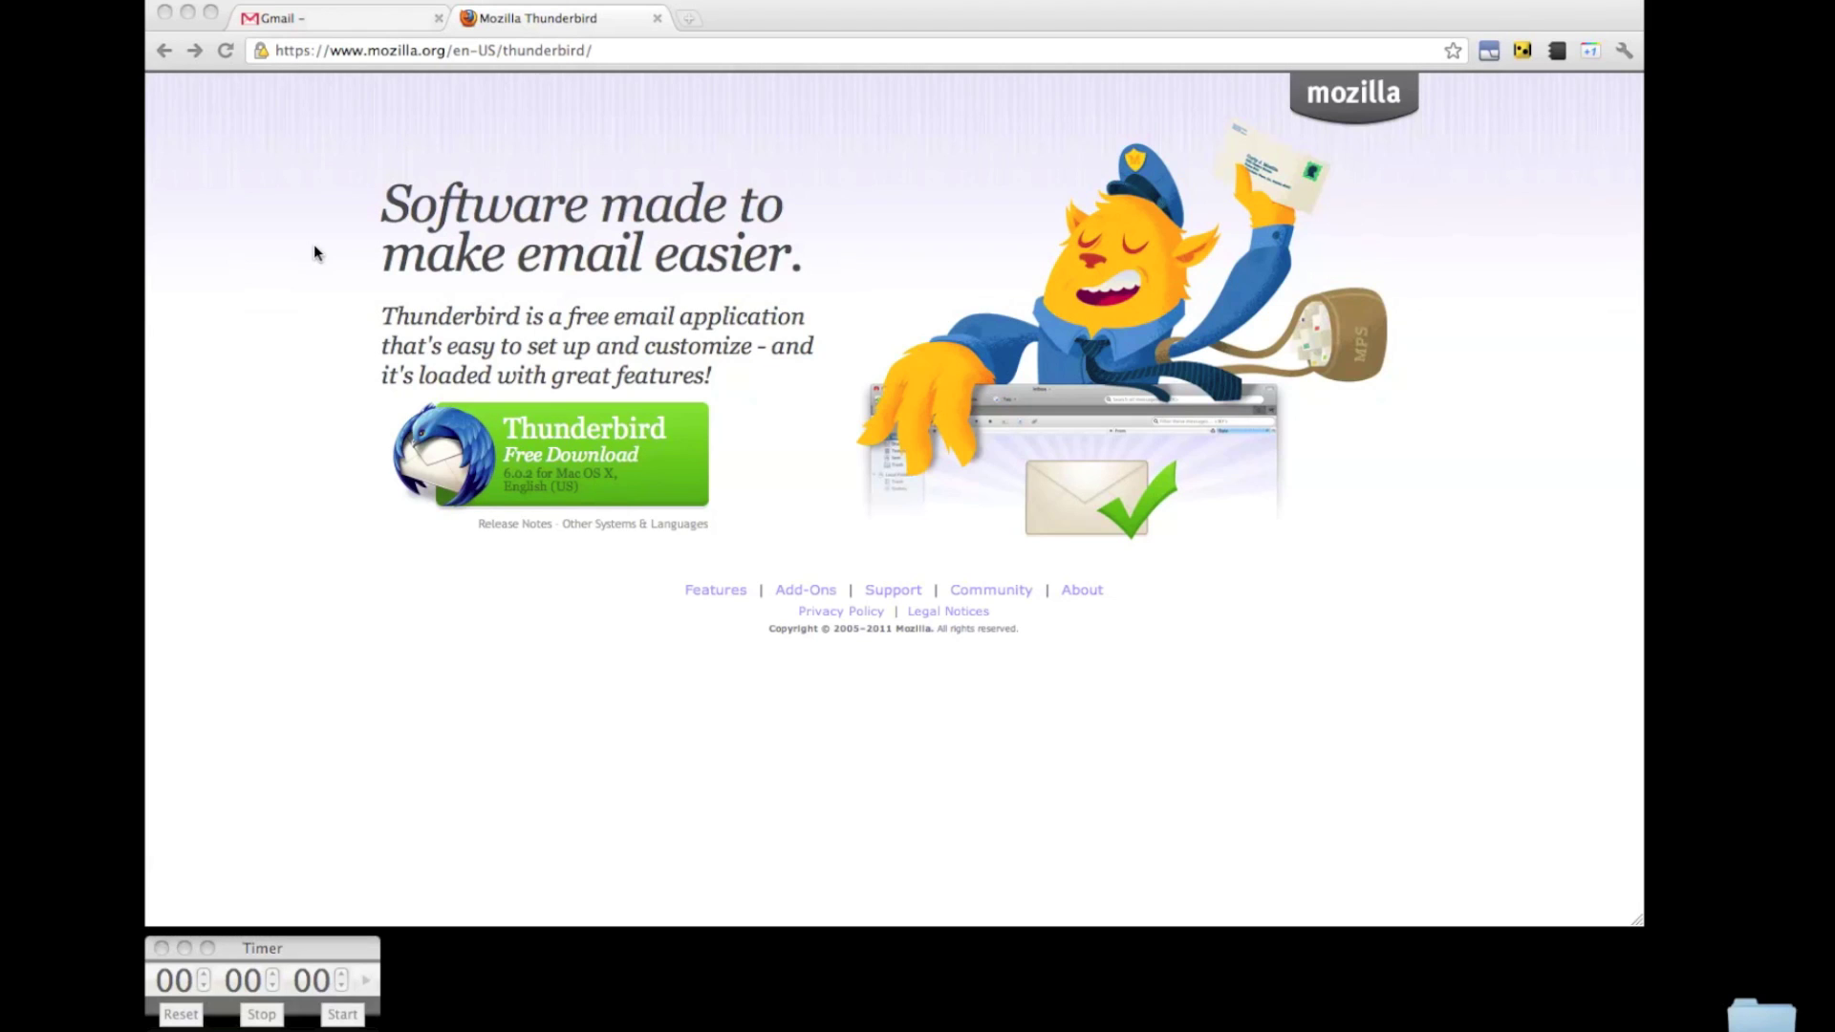
# Start the timer, download Thunderbird 6.0.2 for Mac OS X in Chrome and open the .dmg.
pyautogui.click(331, 1016)
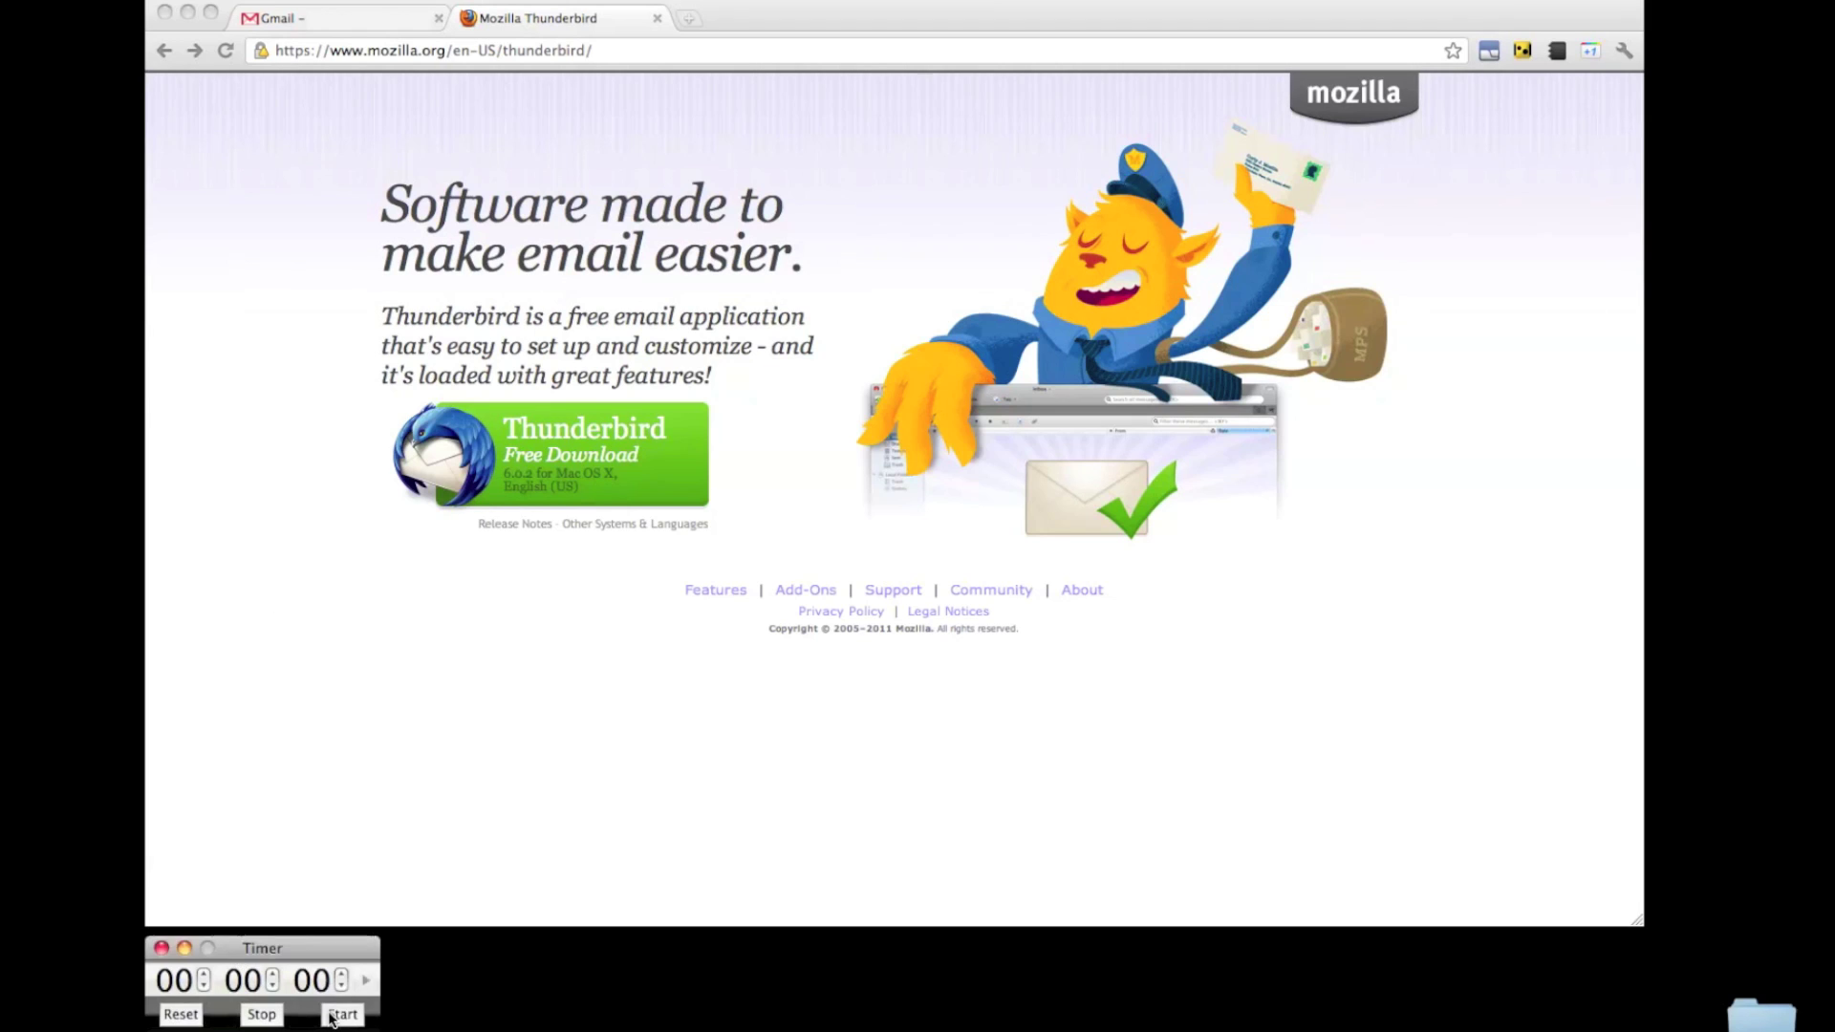
pyautogui.click(553, 465)
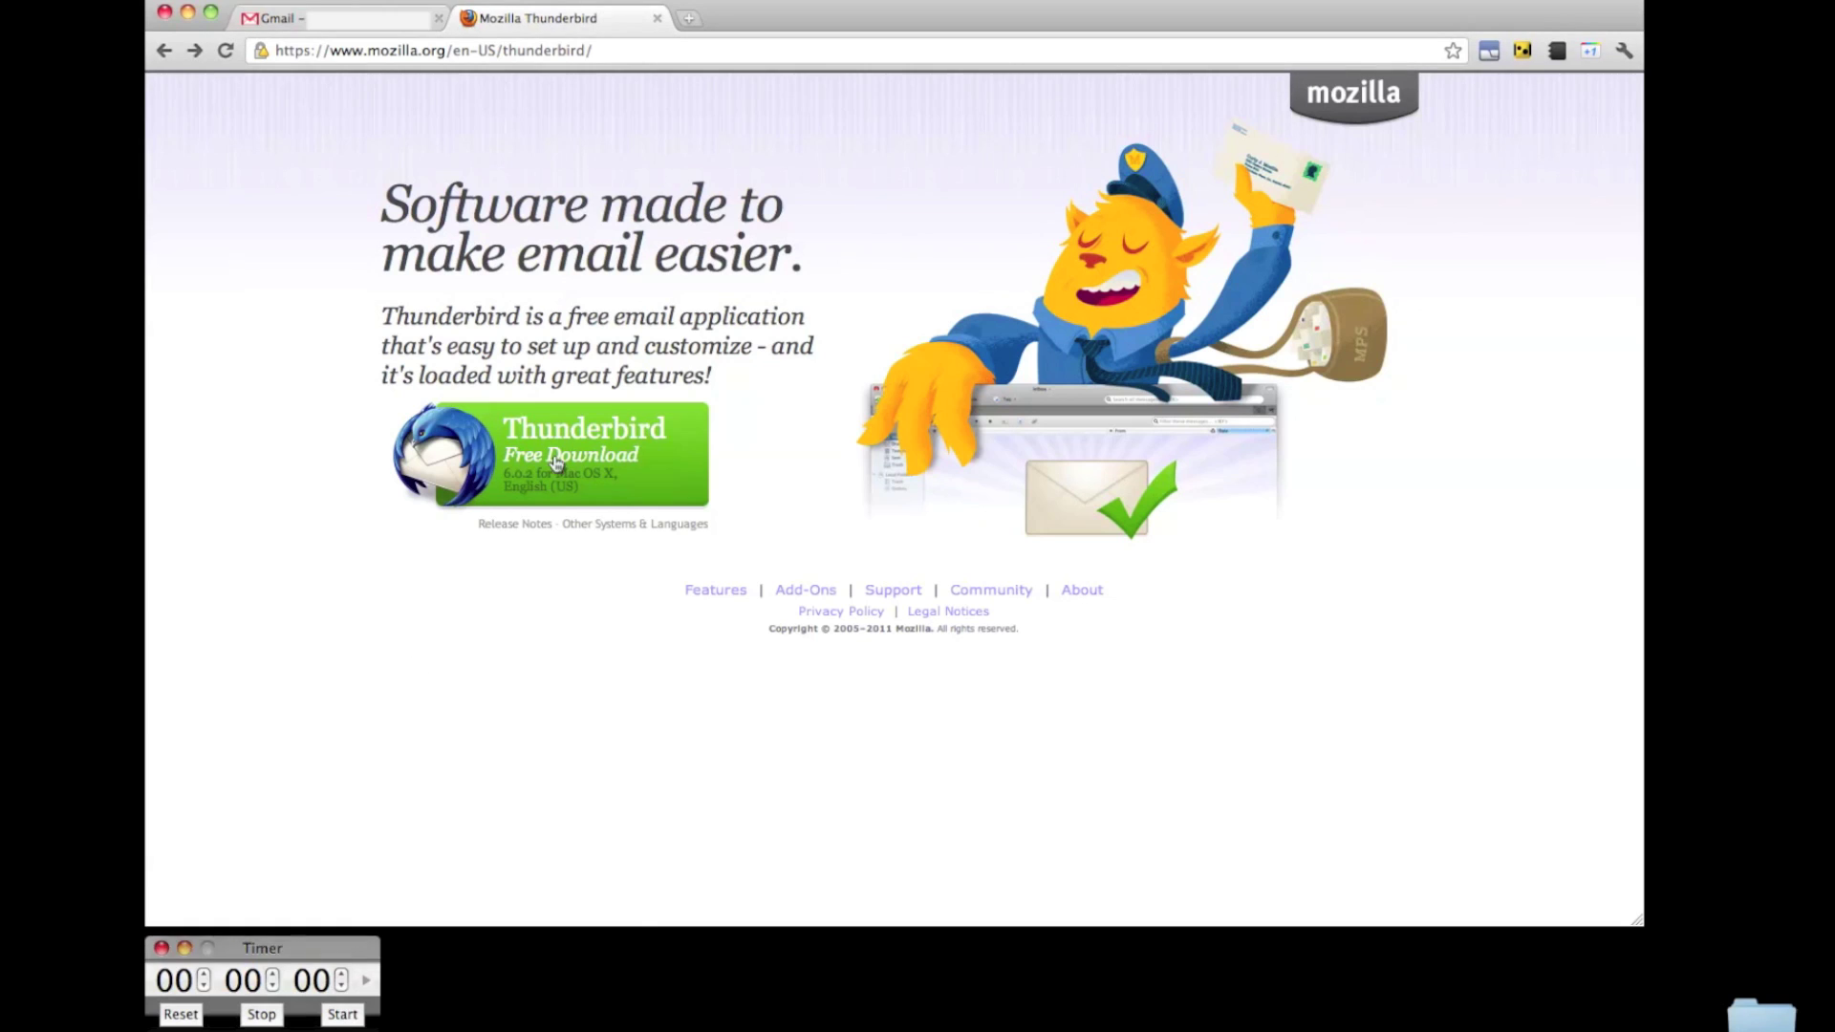
pyautogui.click(564, 462)
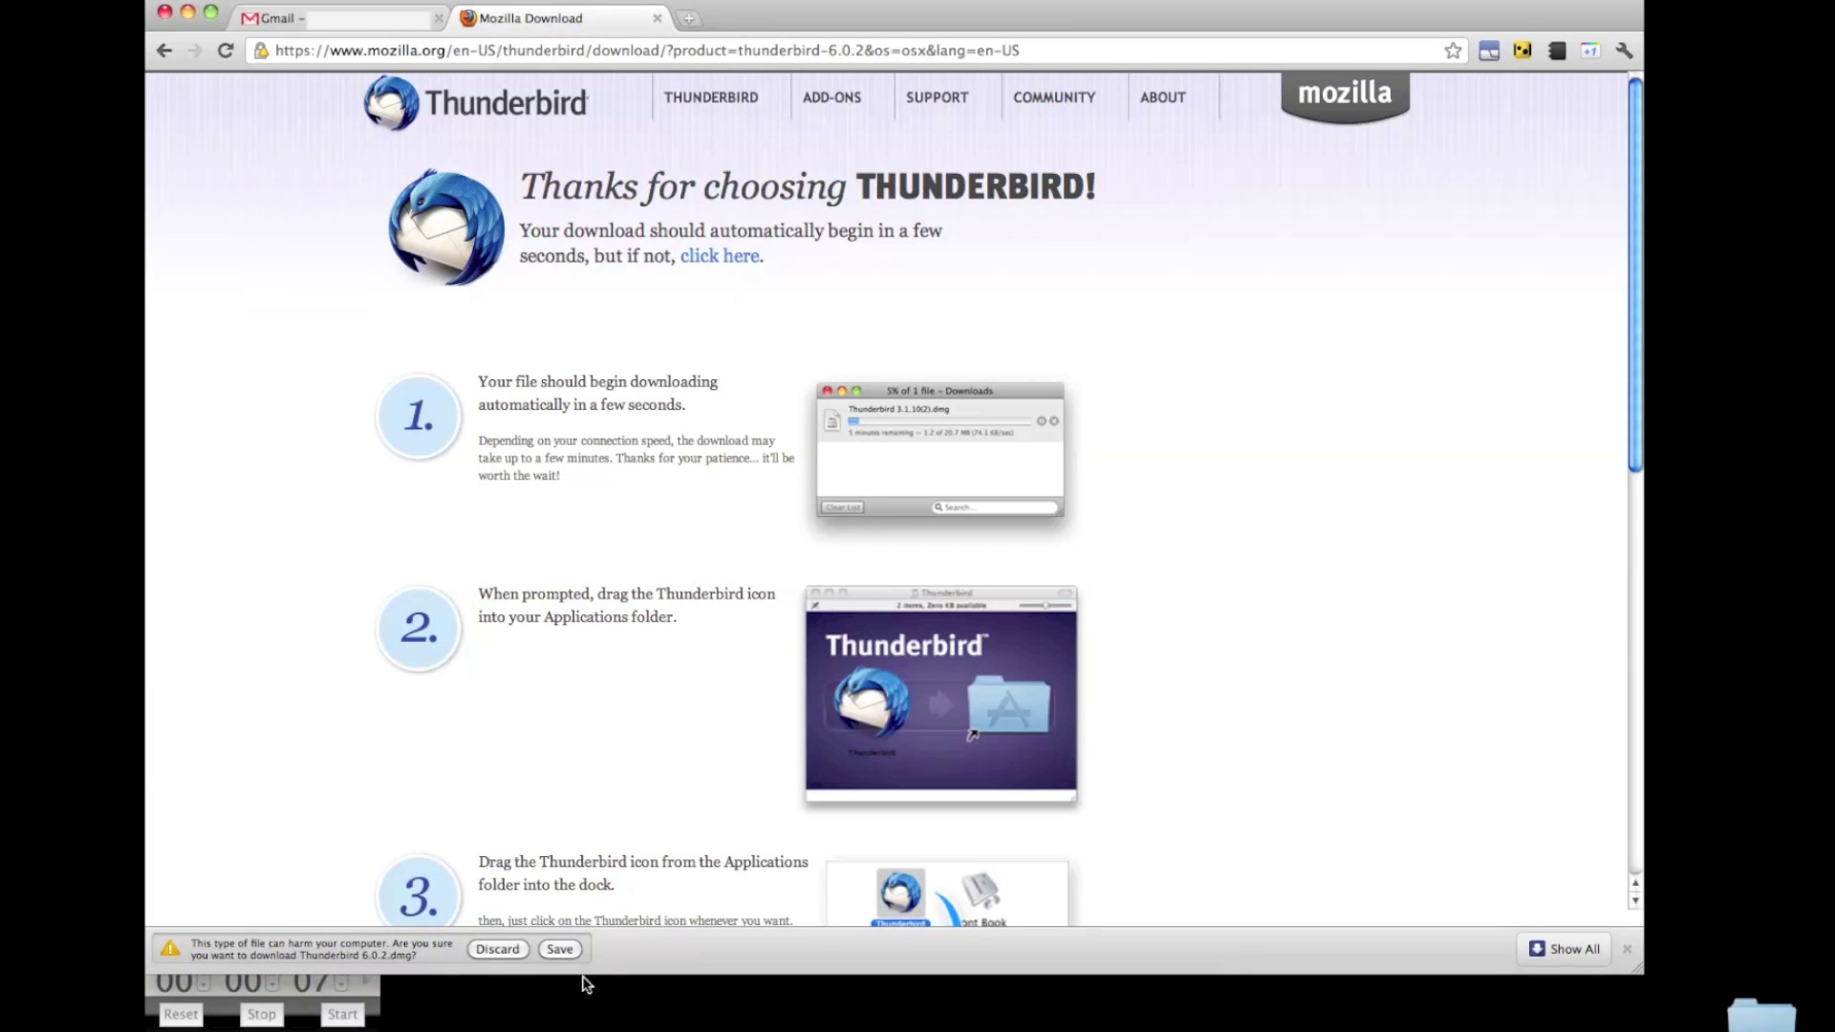
pyautogui.click(562, 948)
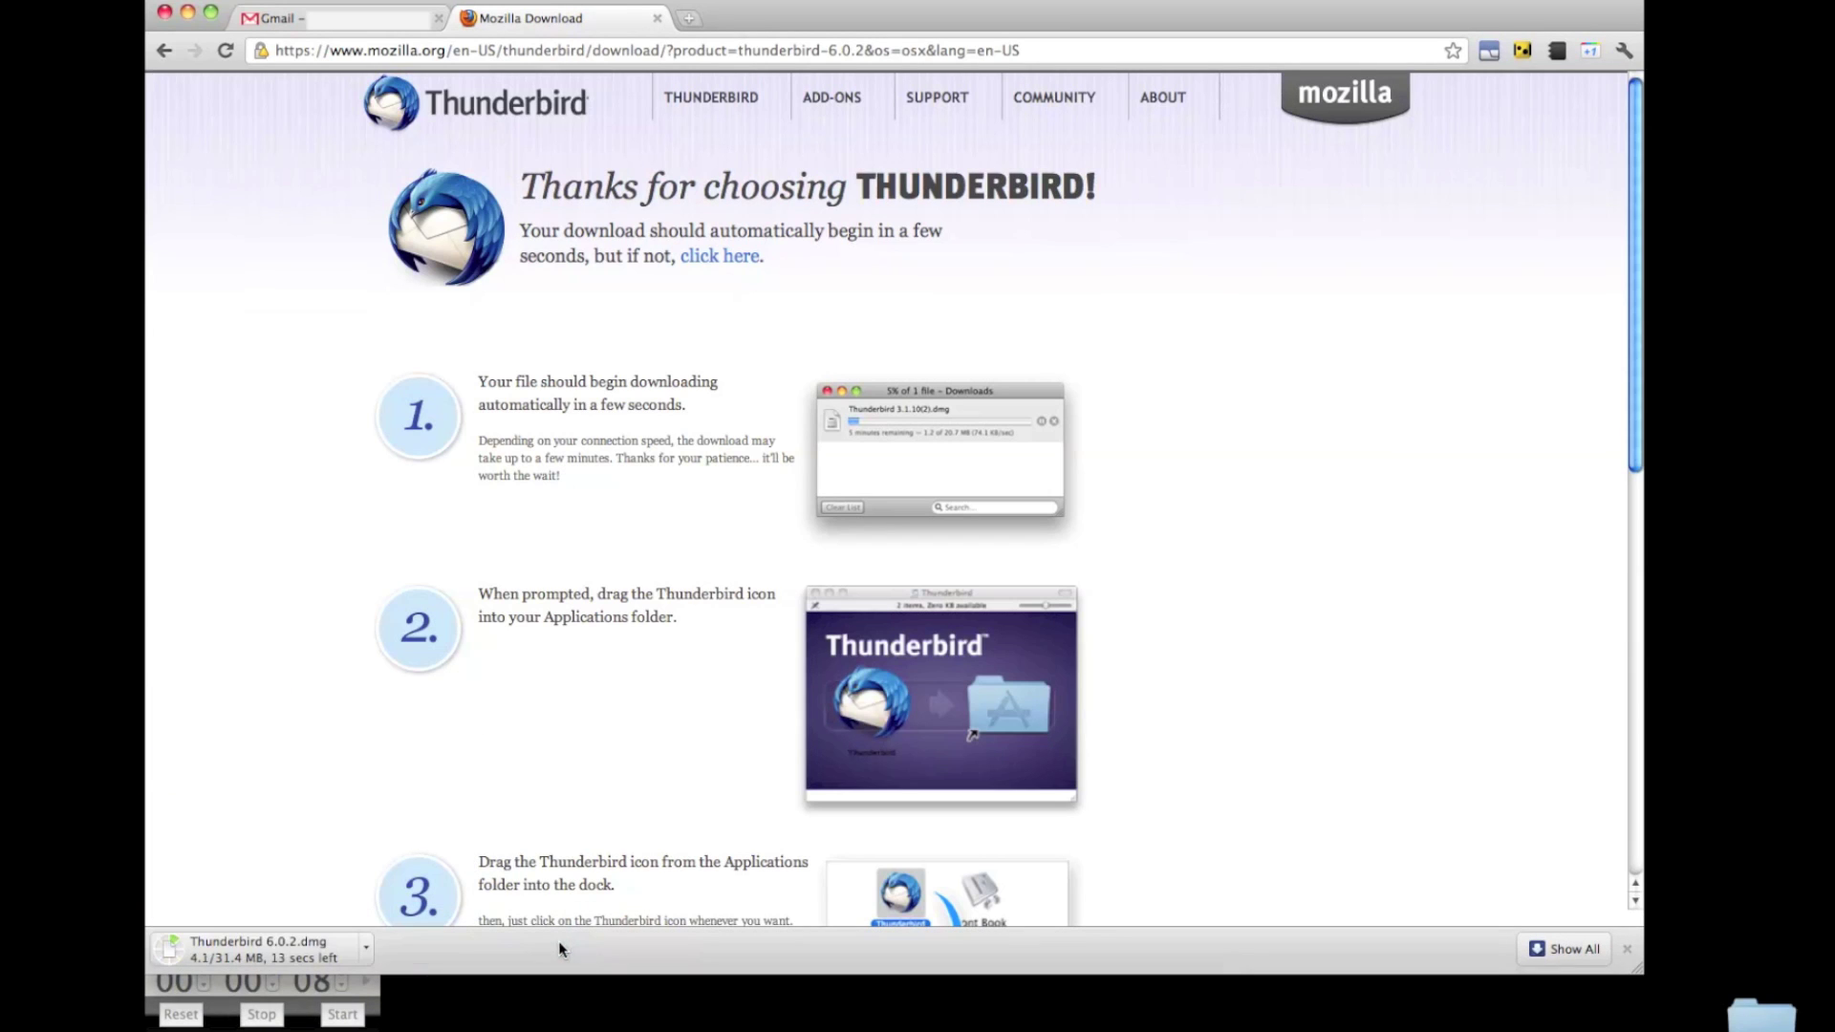
pyautogui.click(296, 941)
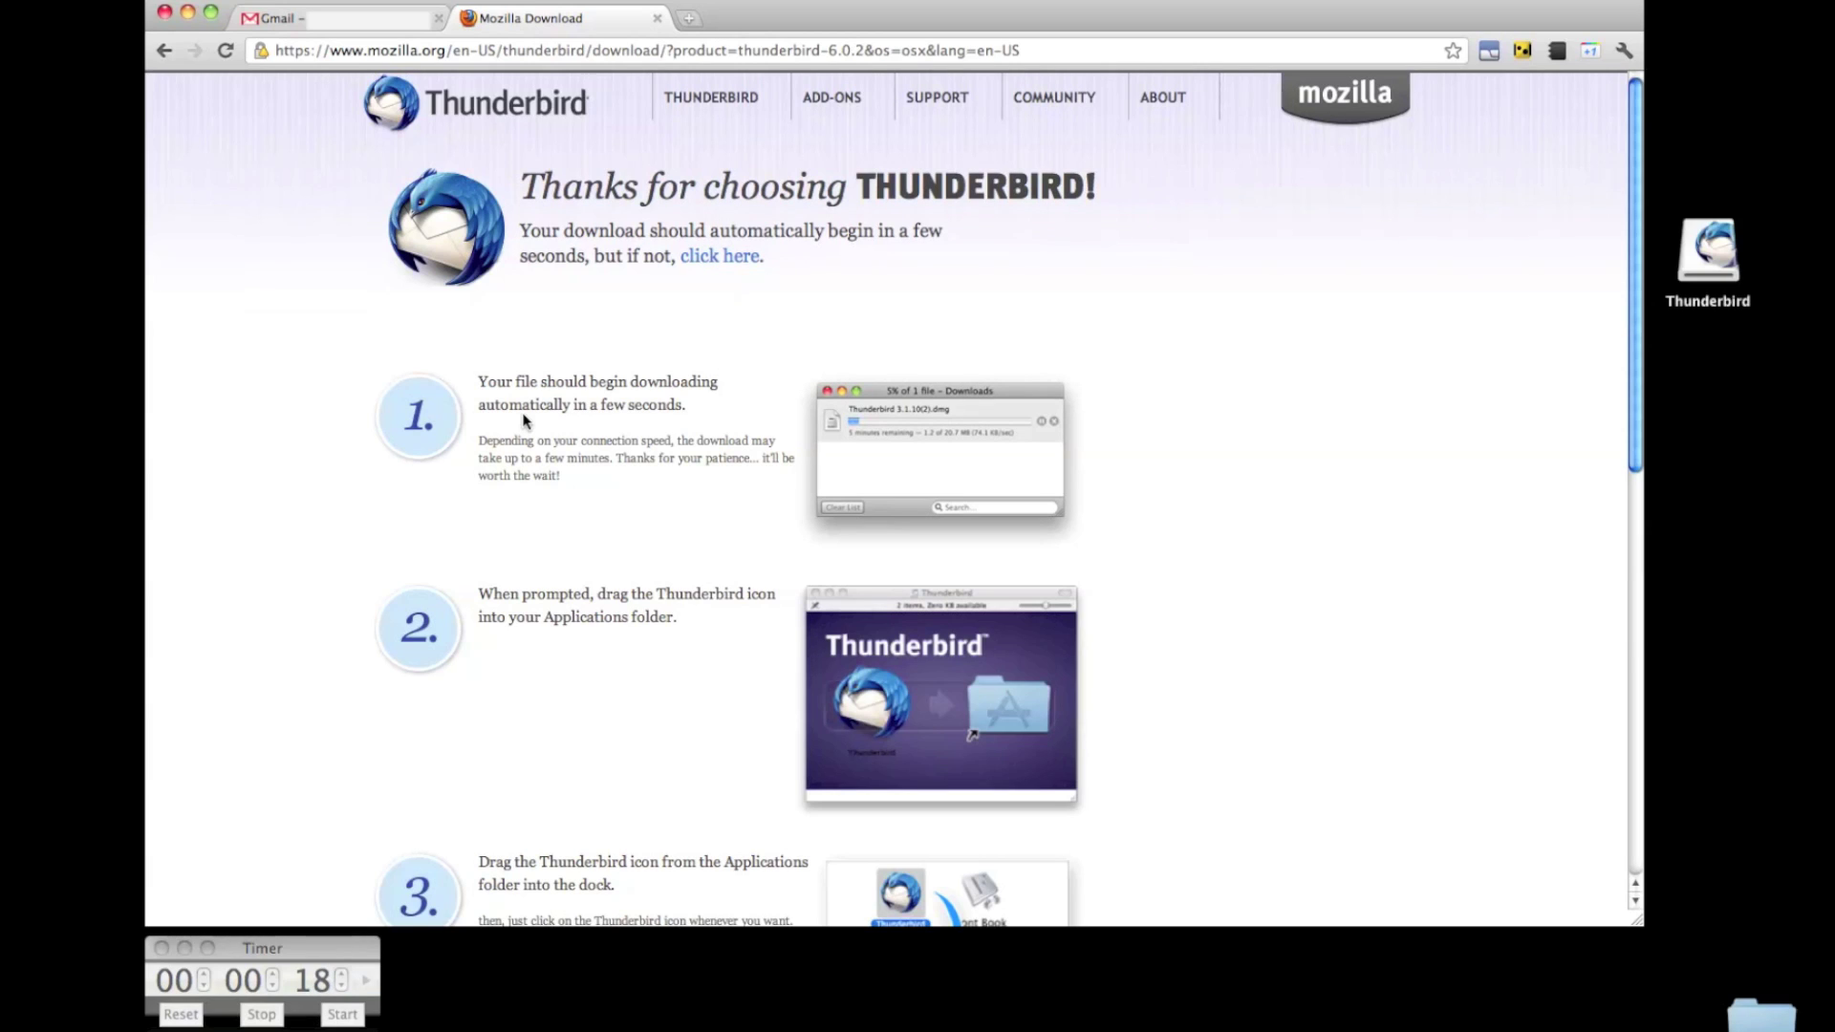
# Copy Thunderbird from the mounted disk image into the Applications folder.
pyautogui.doubleClick(1700, 258)
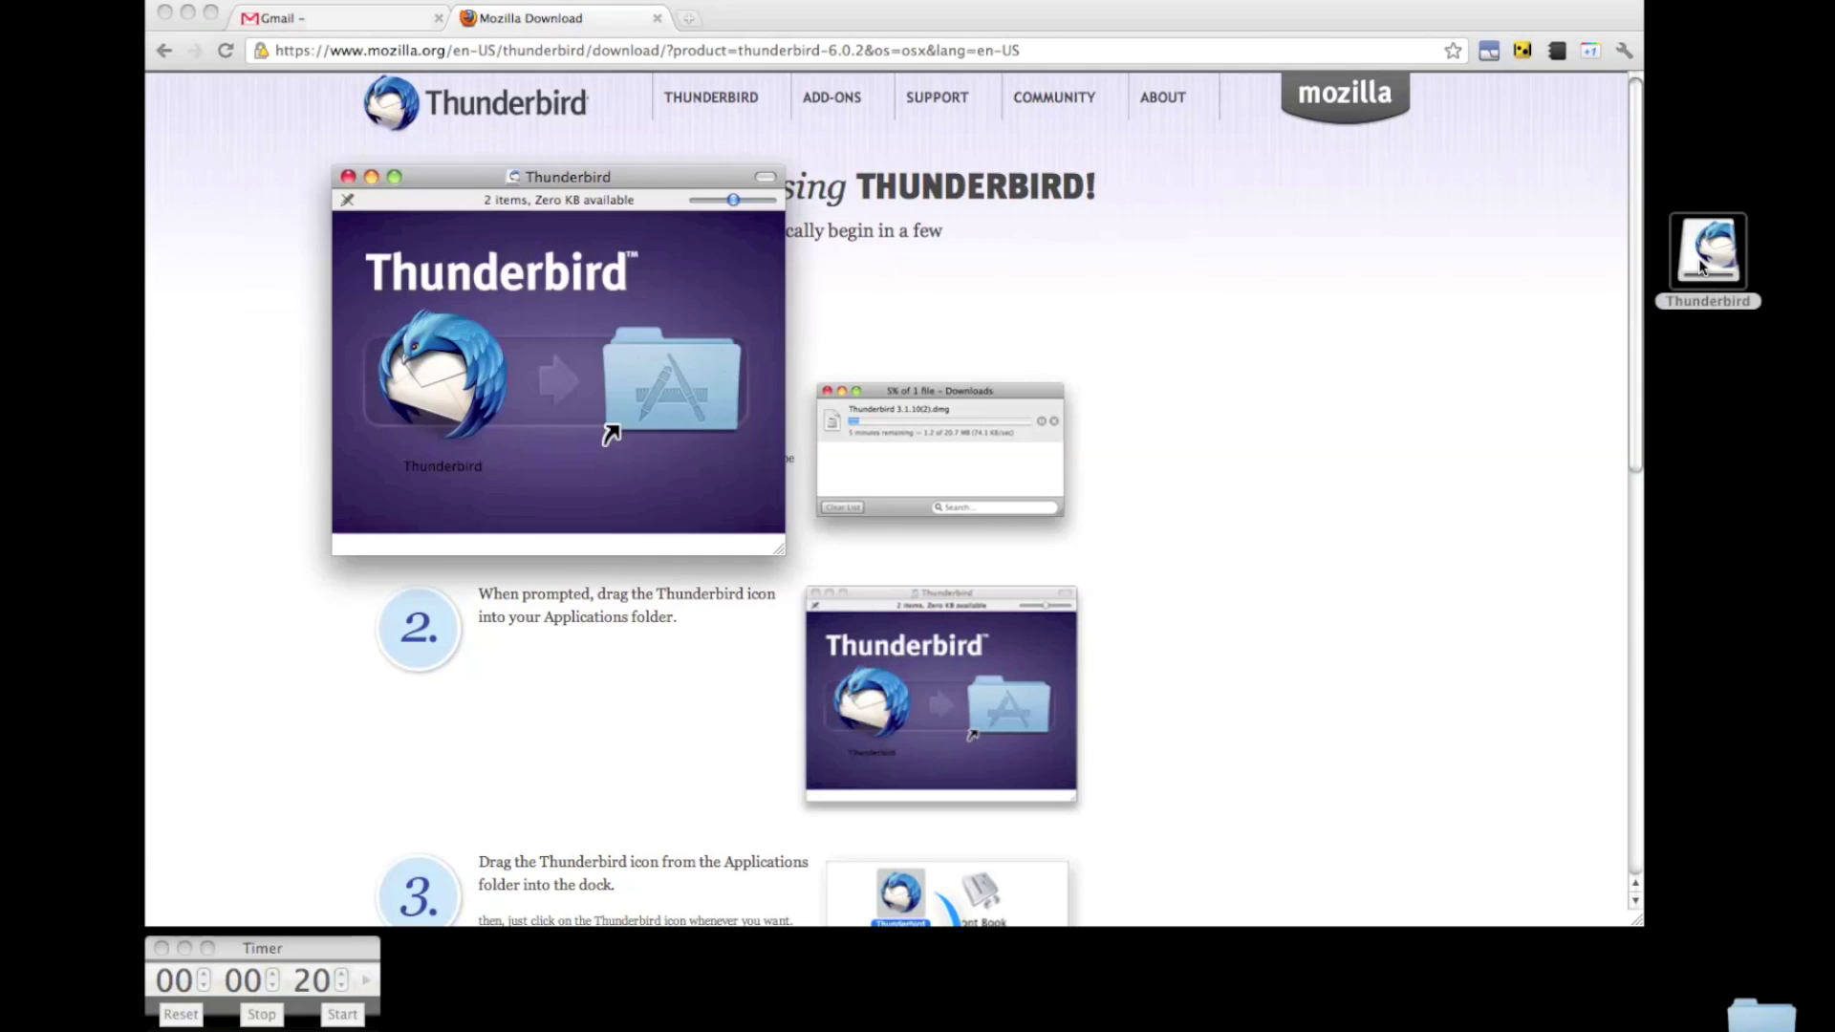
pyautogui.moveTo(442, 378); pyautogui.dragTo(633, 373)
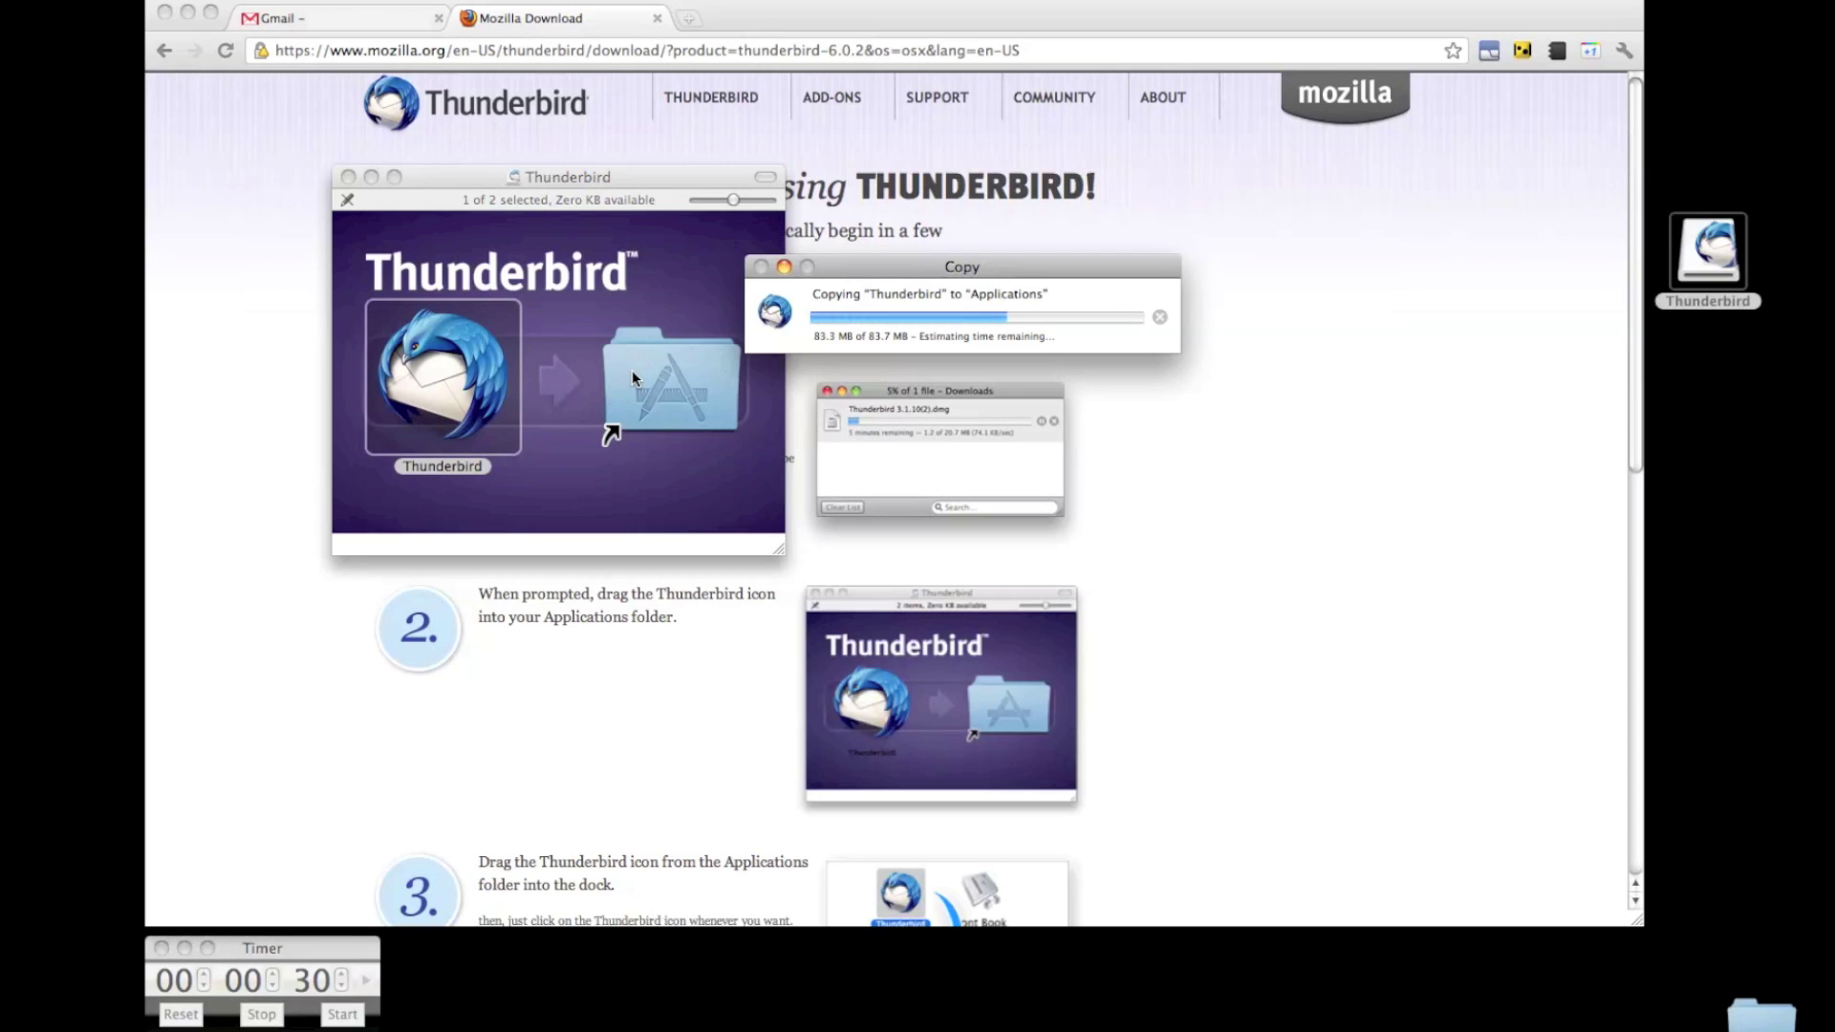
pyautogui.click(346, 178)
# Launch Thunderbird from Finder's Applications folder, confirming the downloaded-app warning.
pyautogui.moveTo(820, 1012)
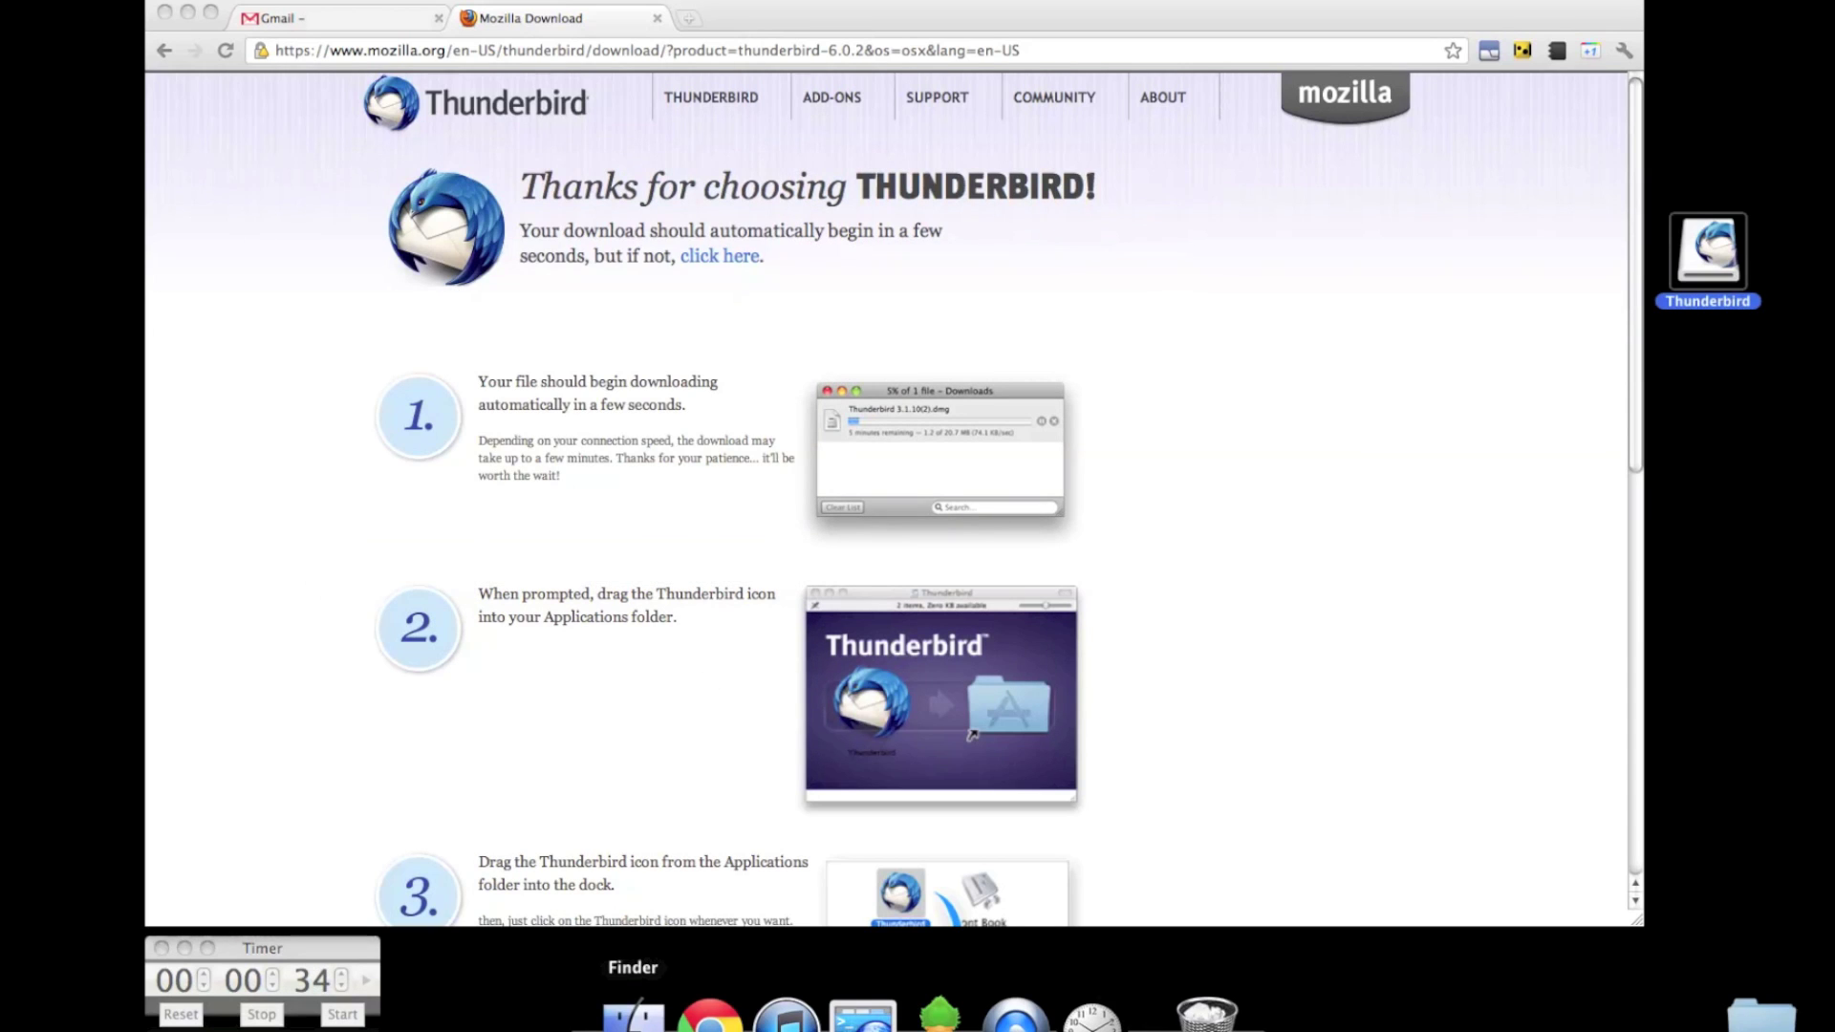
pyautogui.click(635, 1011)
pyautogui.click(273, 573)
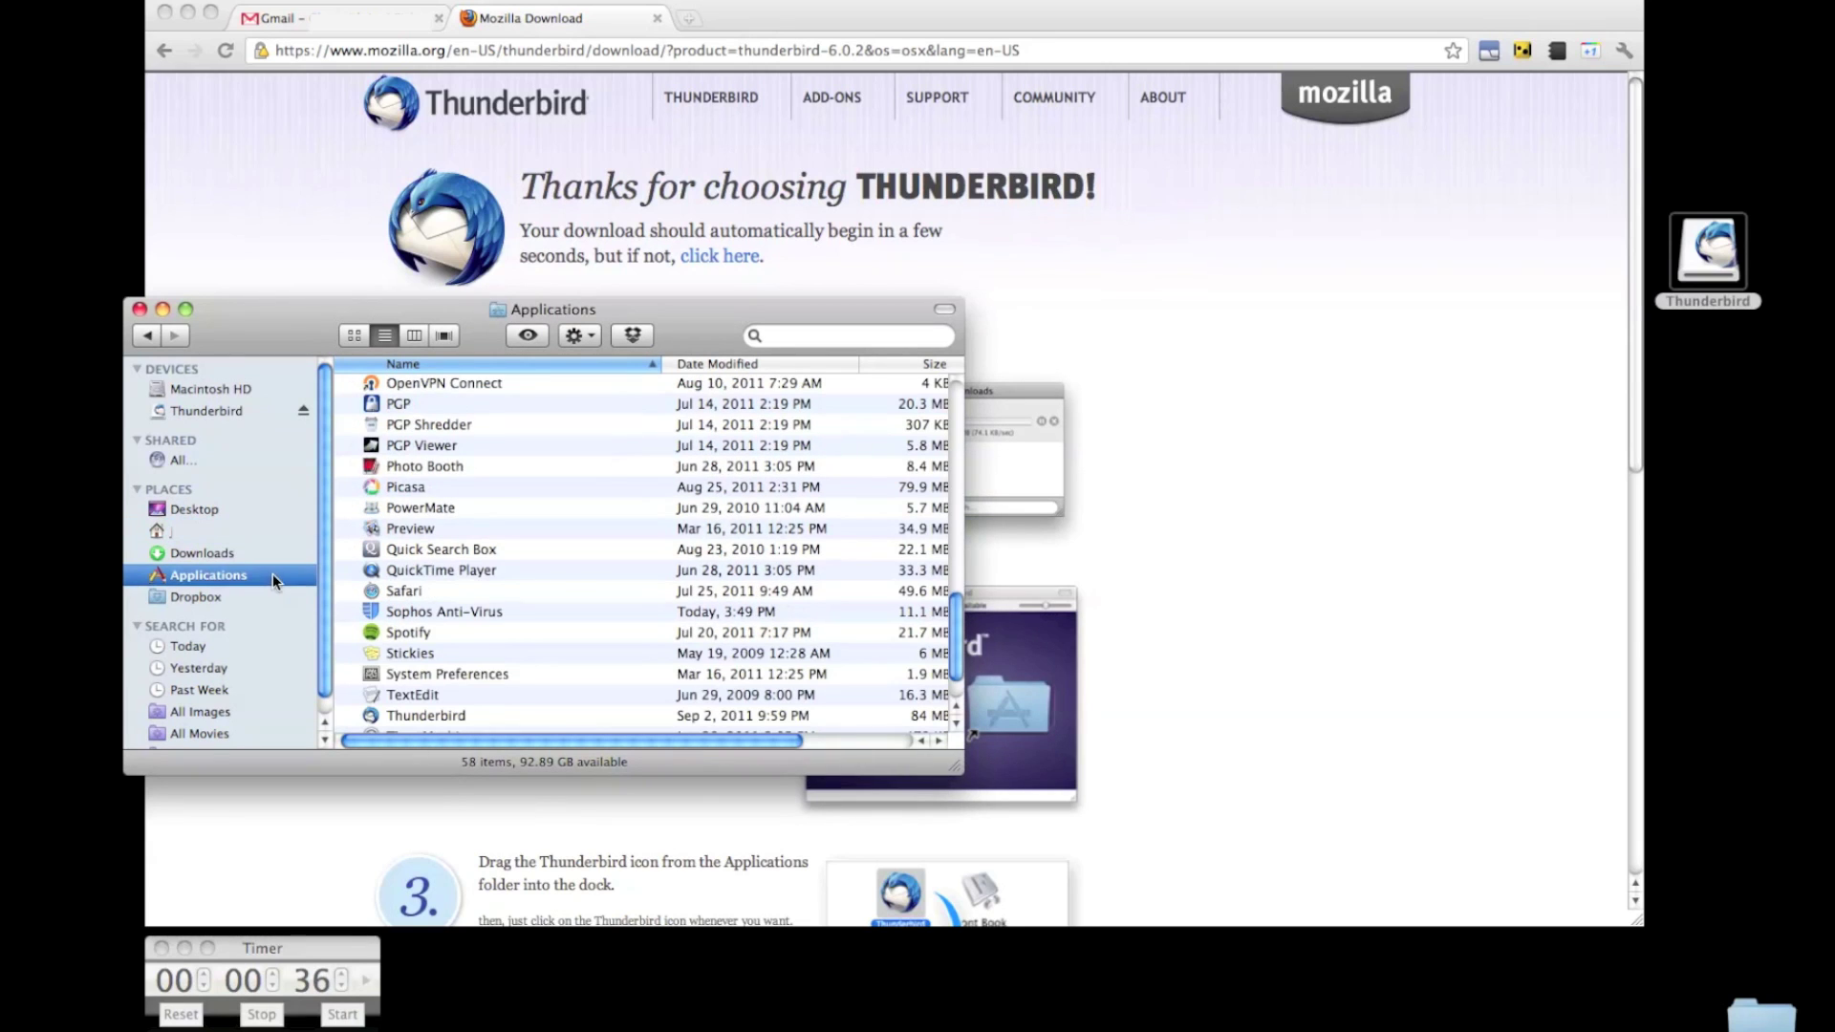
pyautogui.click(449, 717)
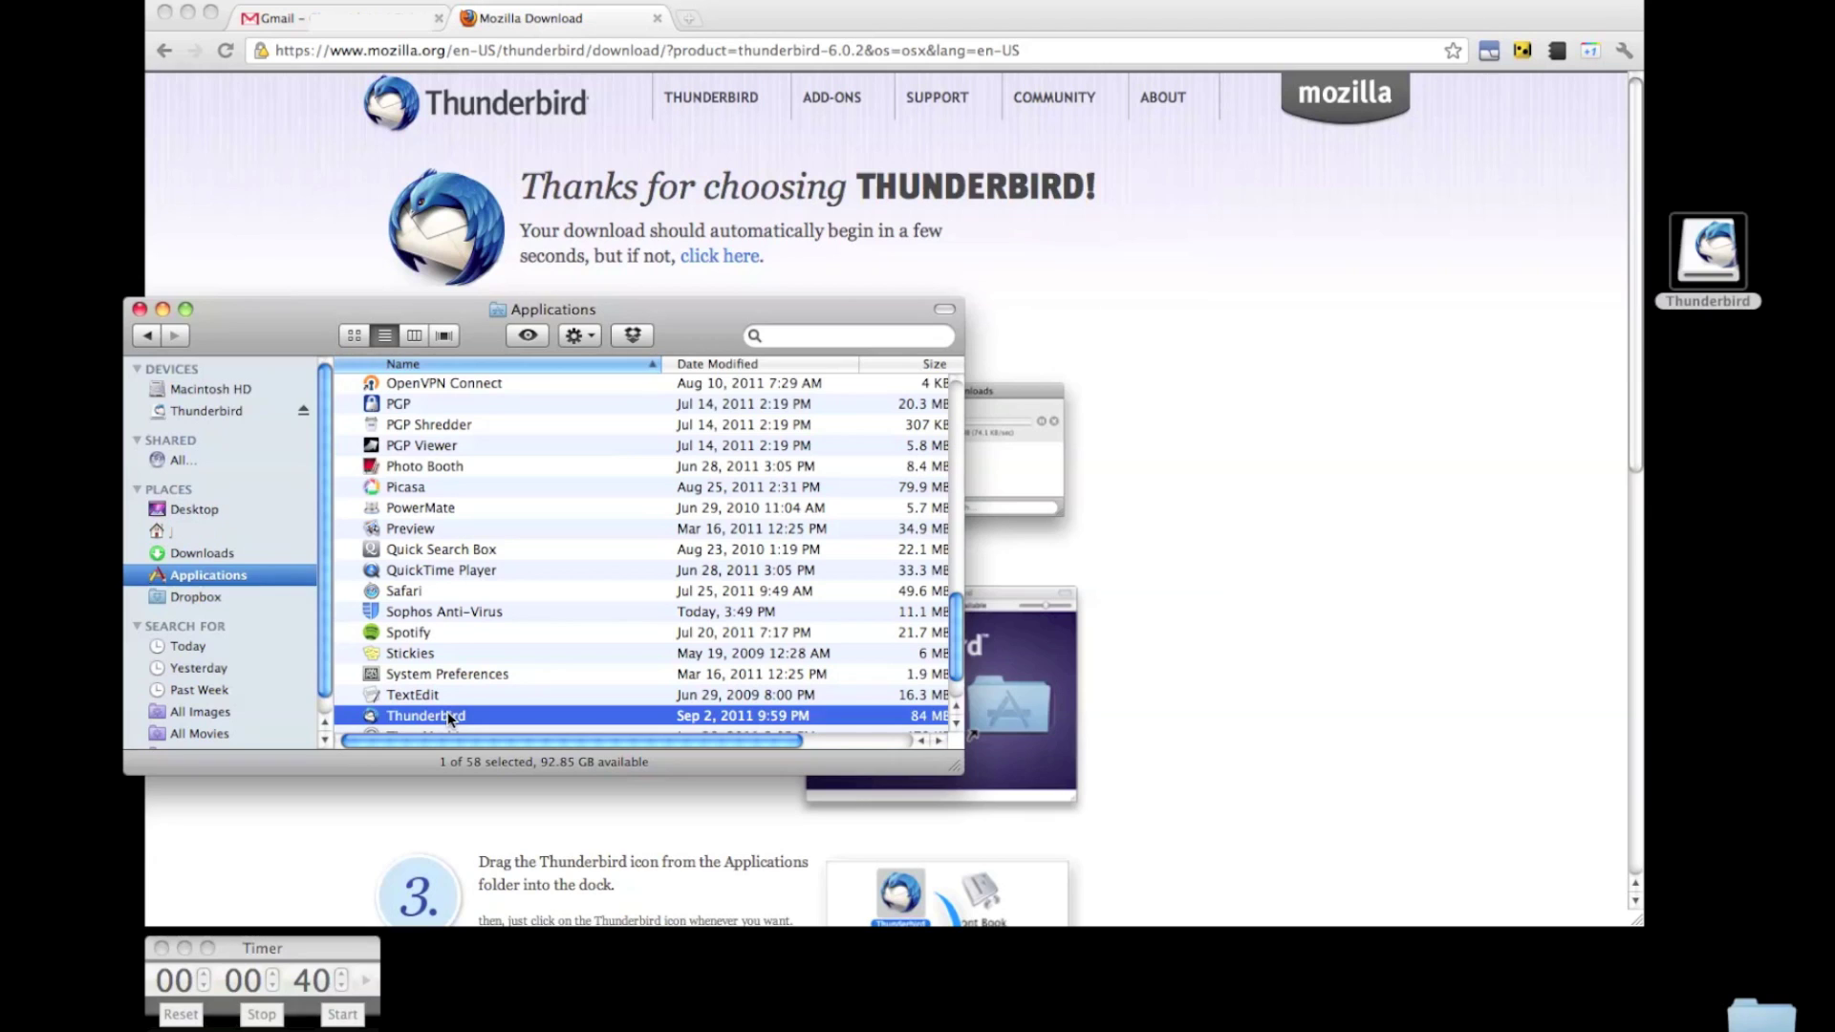
pyautogui.doubleClick(448, 715)
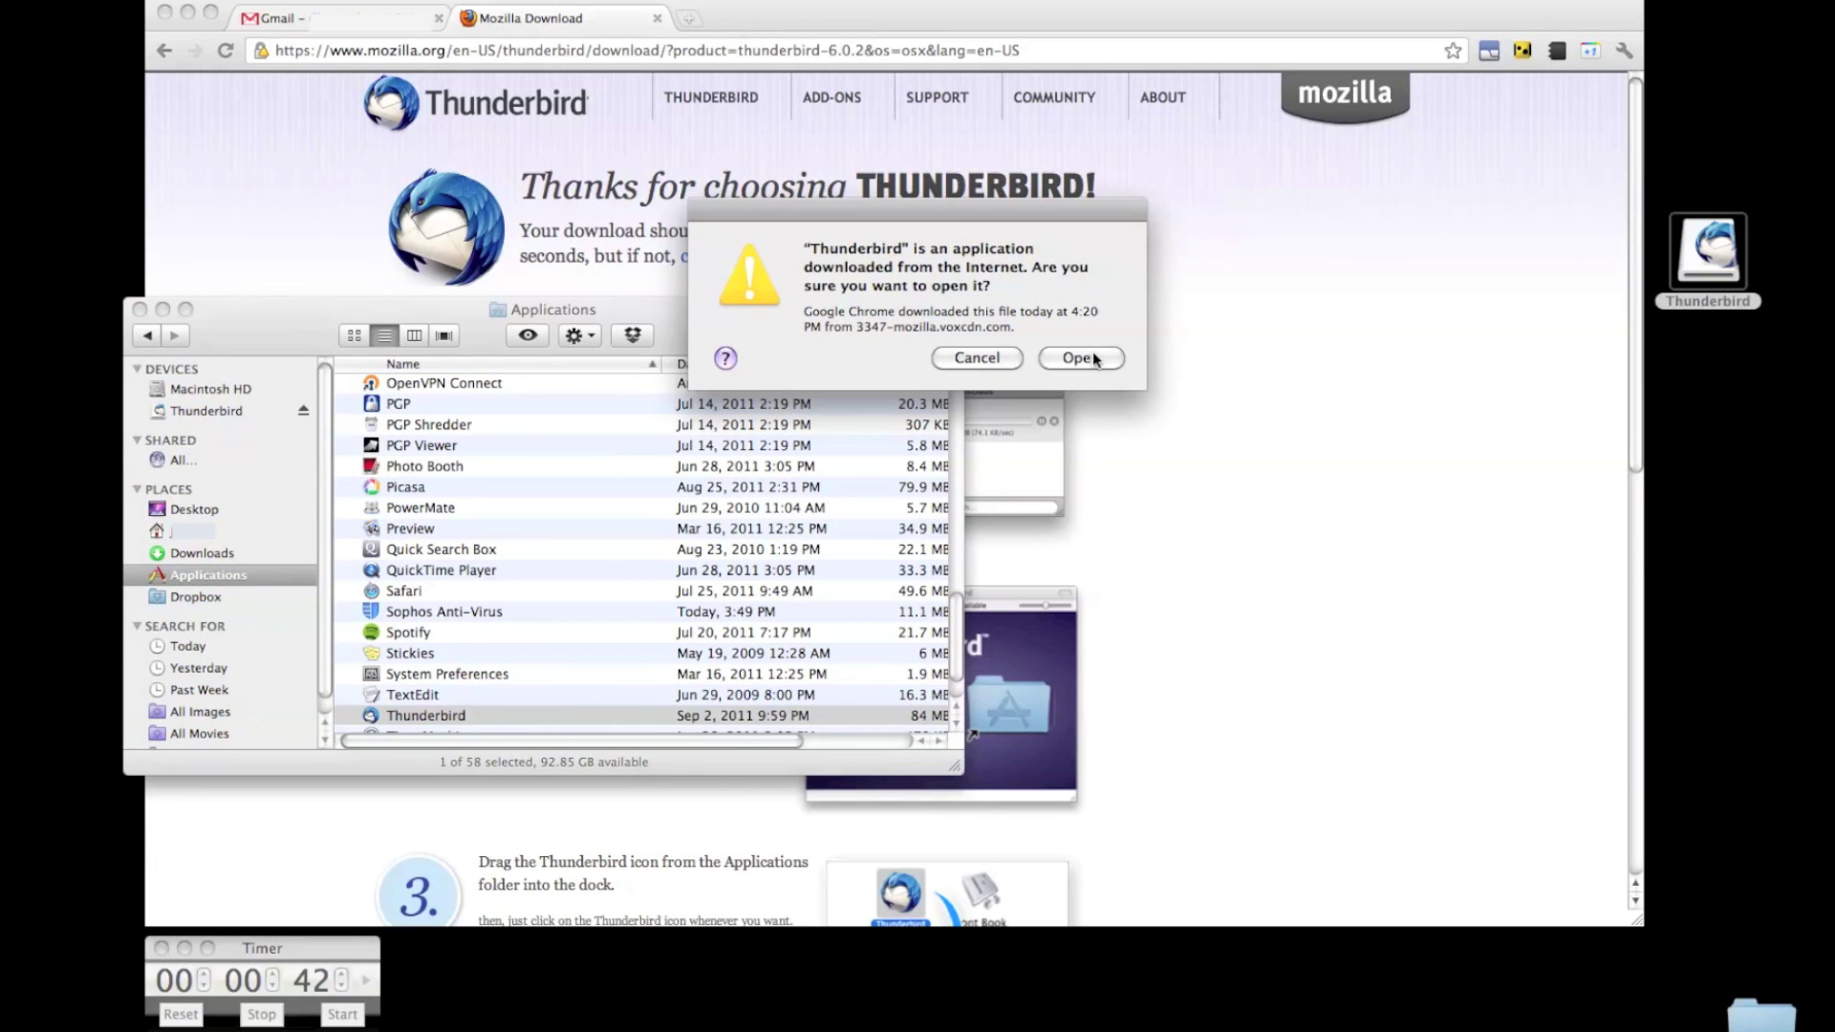
pyautogui.click(1080, 359)
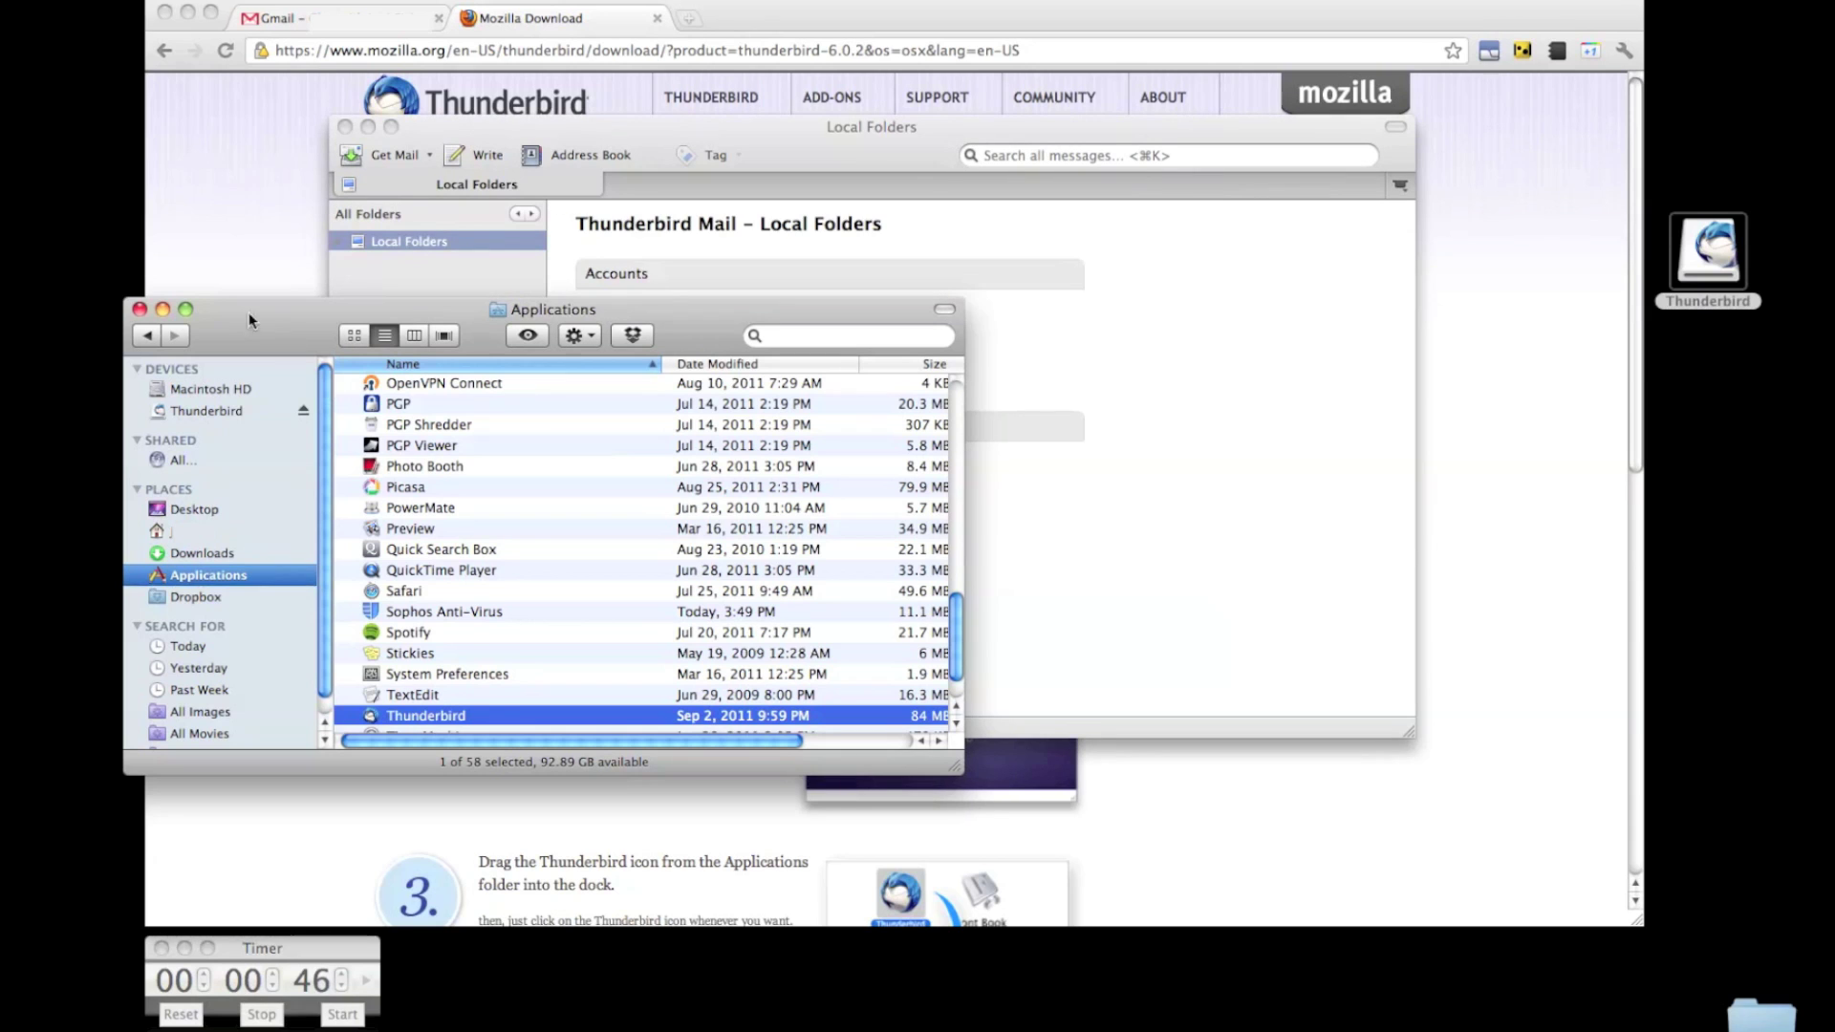
# Minimize the Finder window and list all 4,934 conversations under Gmail's Chats label.
pyautogui.click(162, 309)
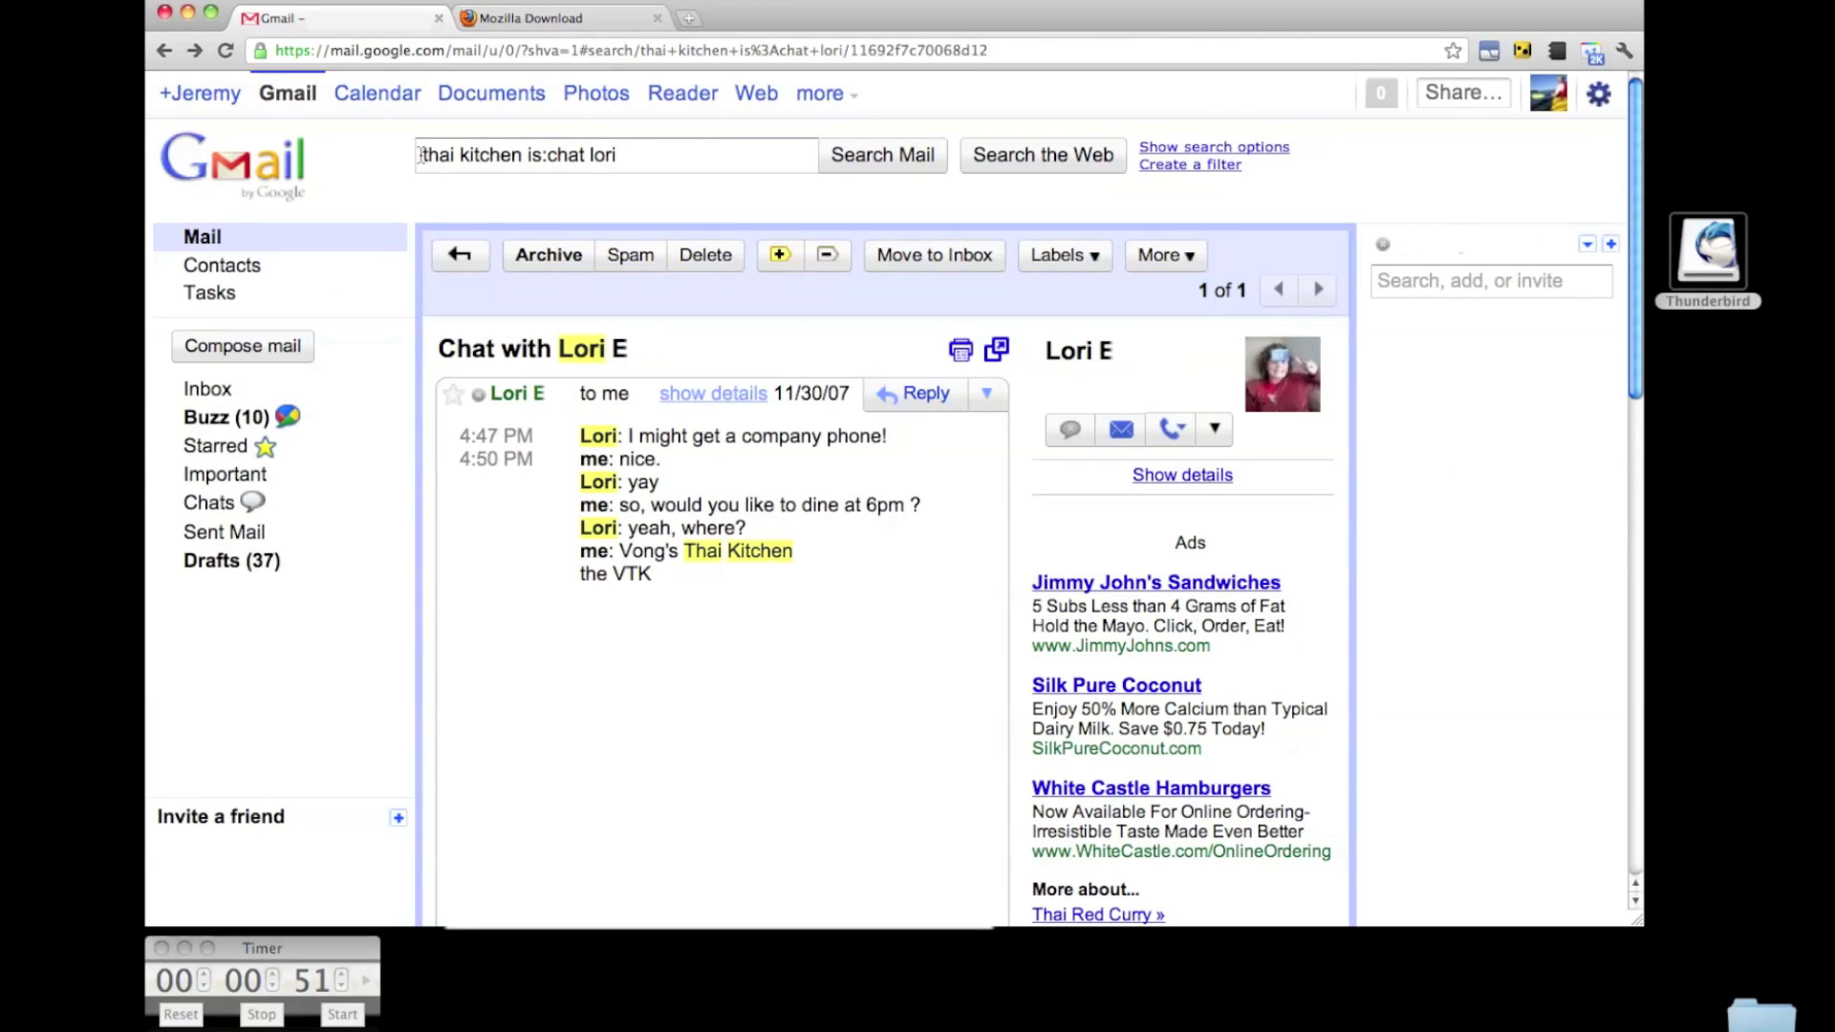
pyautogui.moveTo(419, 154); pyautogui.dragTo(633, 156)
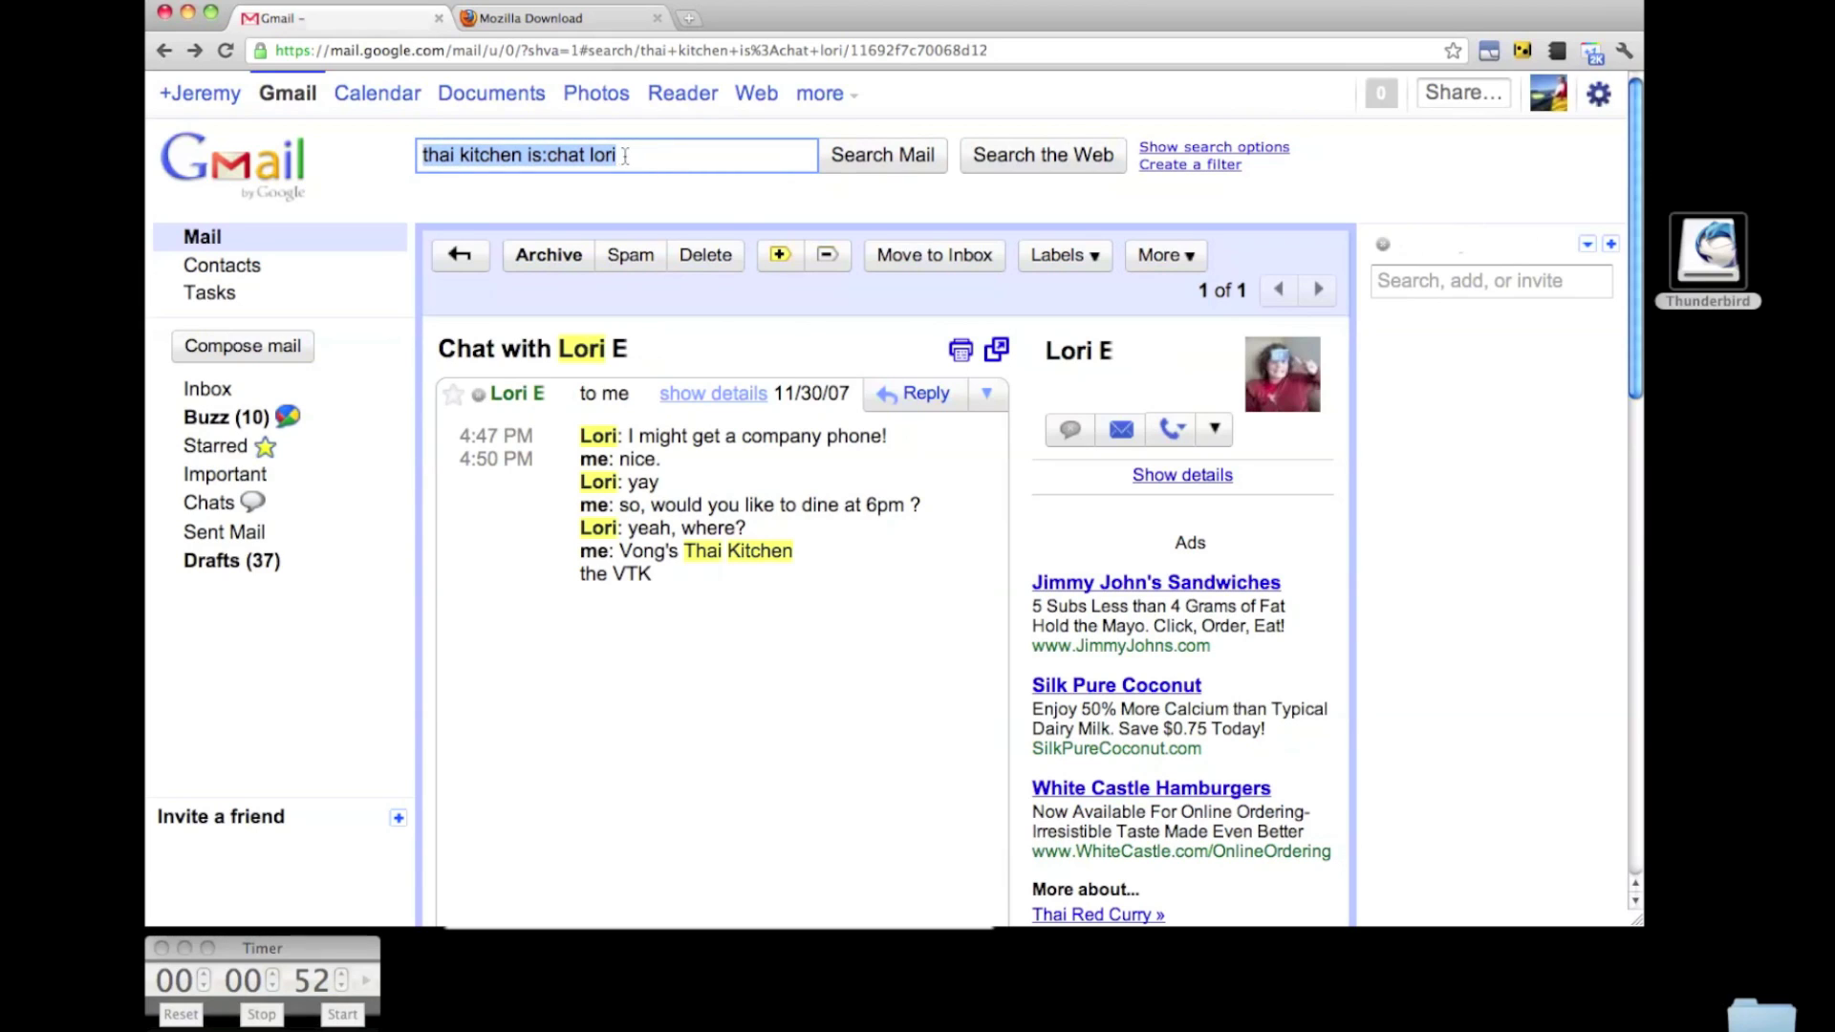
pyautogui.click(702, 204)
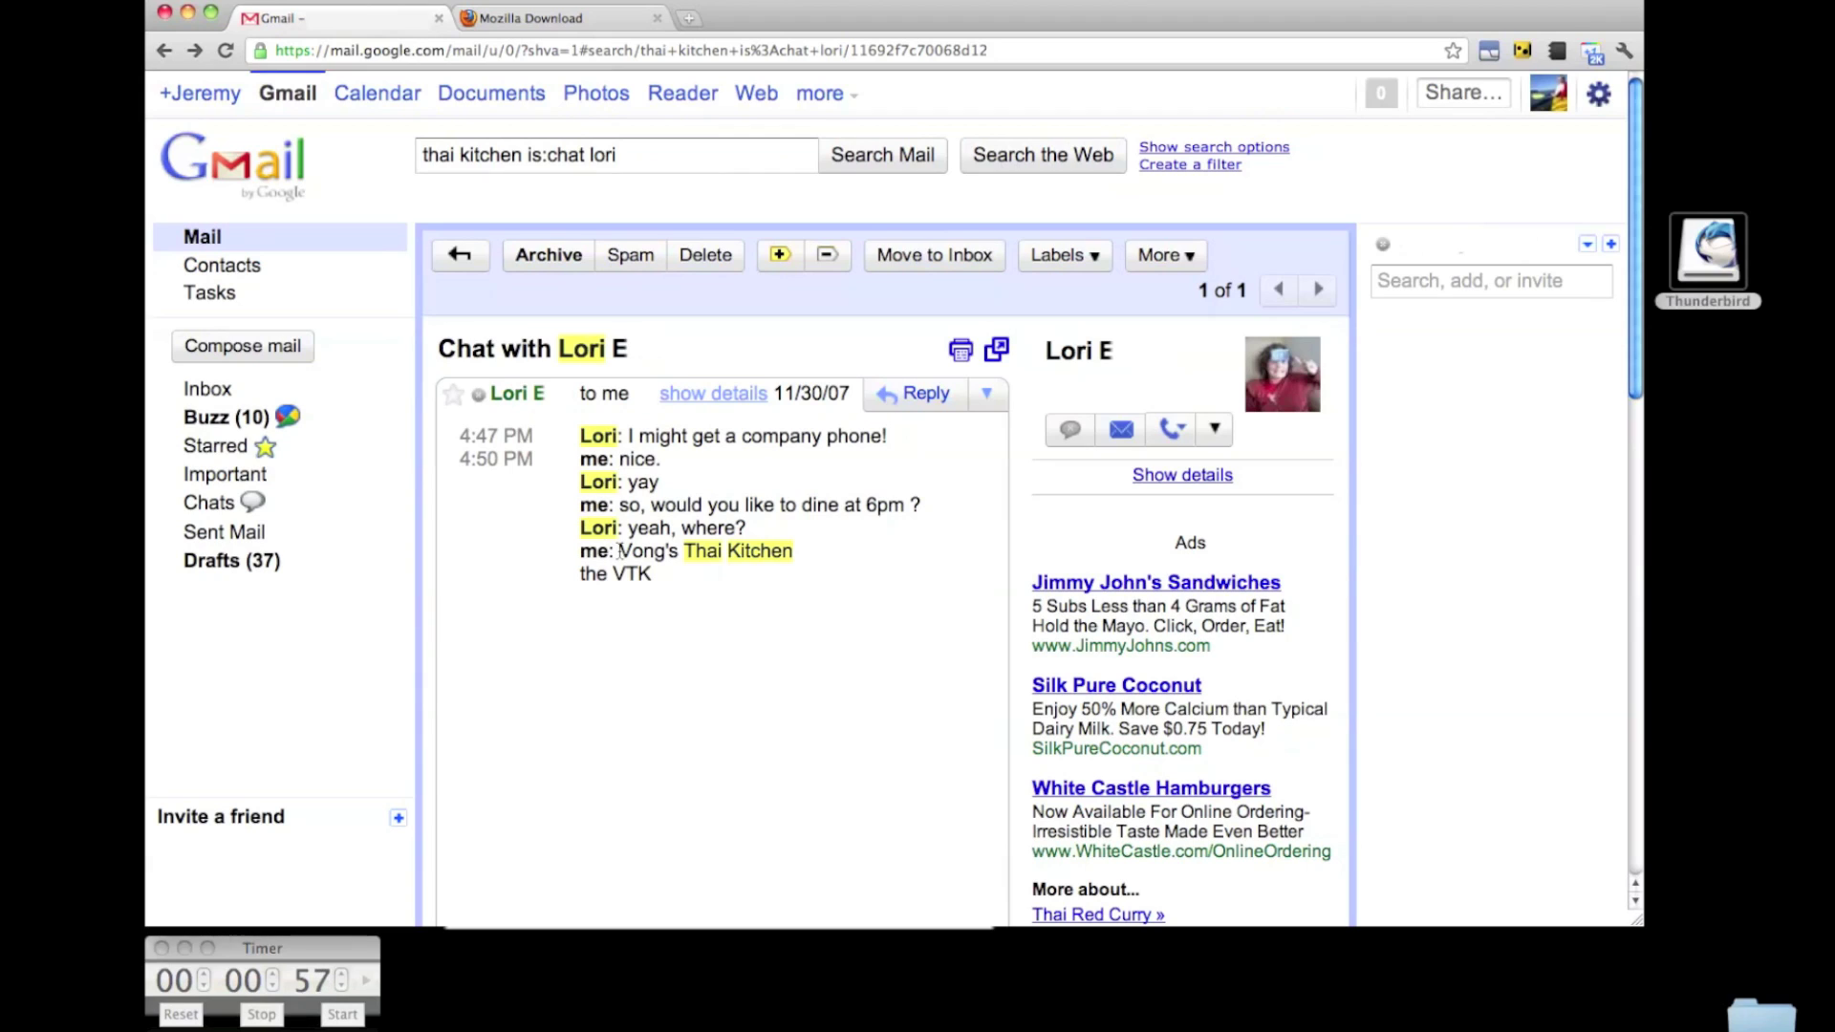
pyautogui.moveTo(620, 552); pyautogui.dragTo(794, 551)
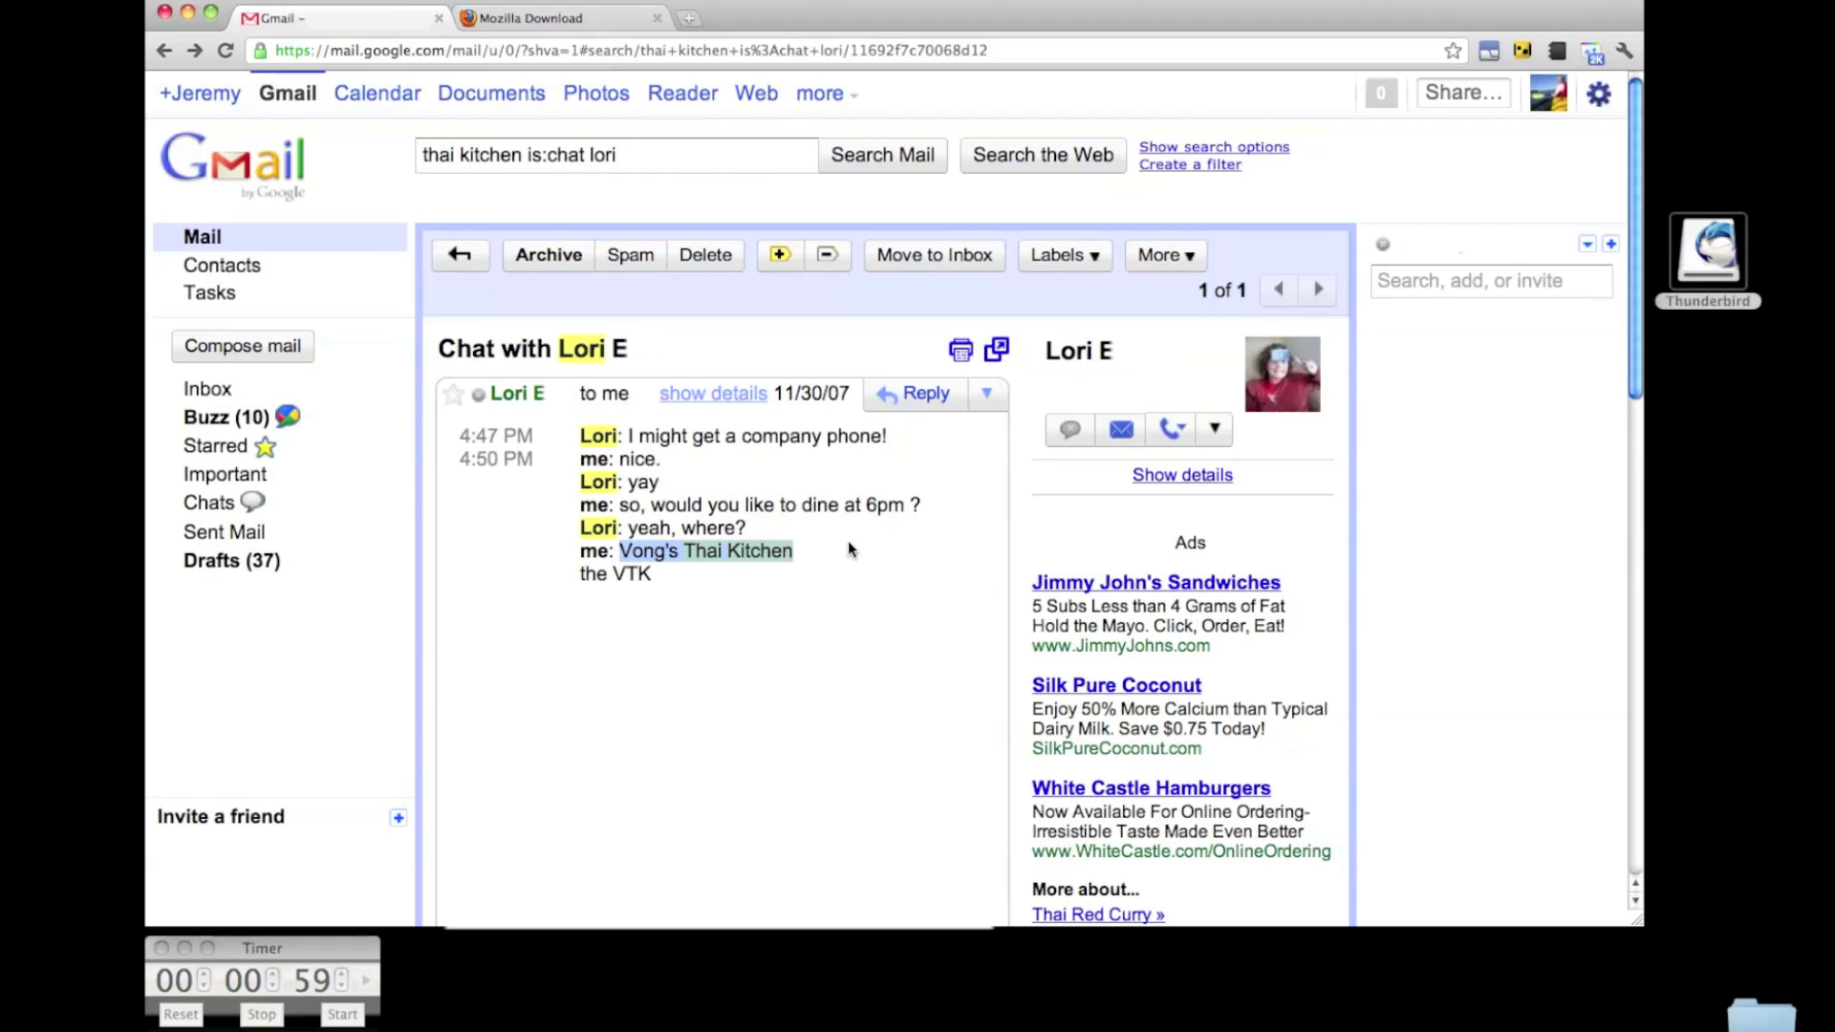
pyautogui.click(847, 541)
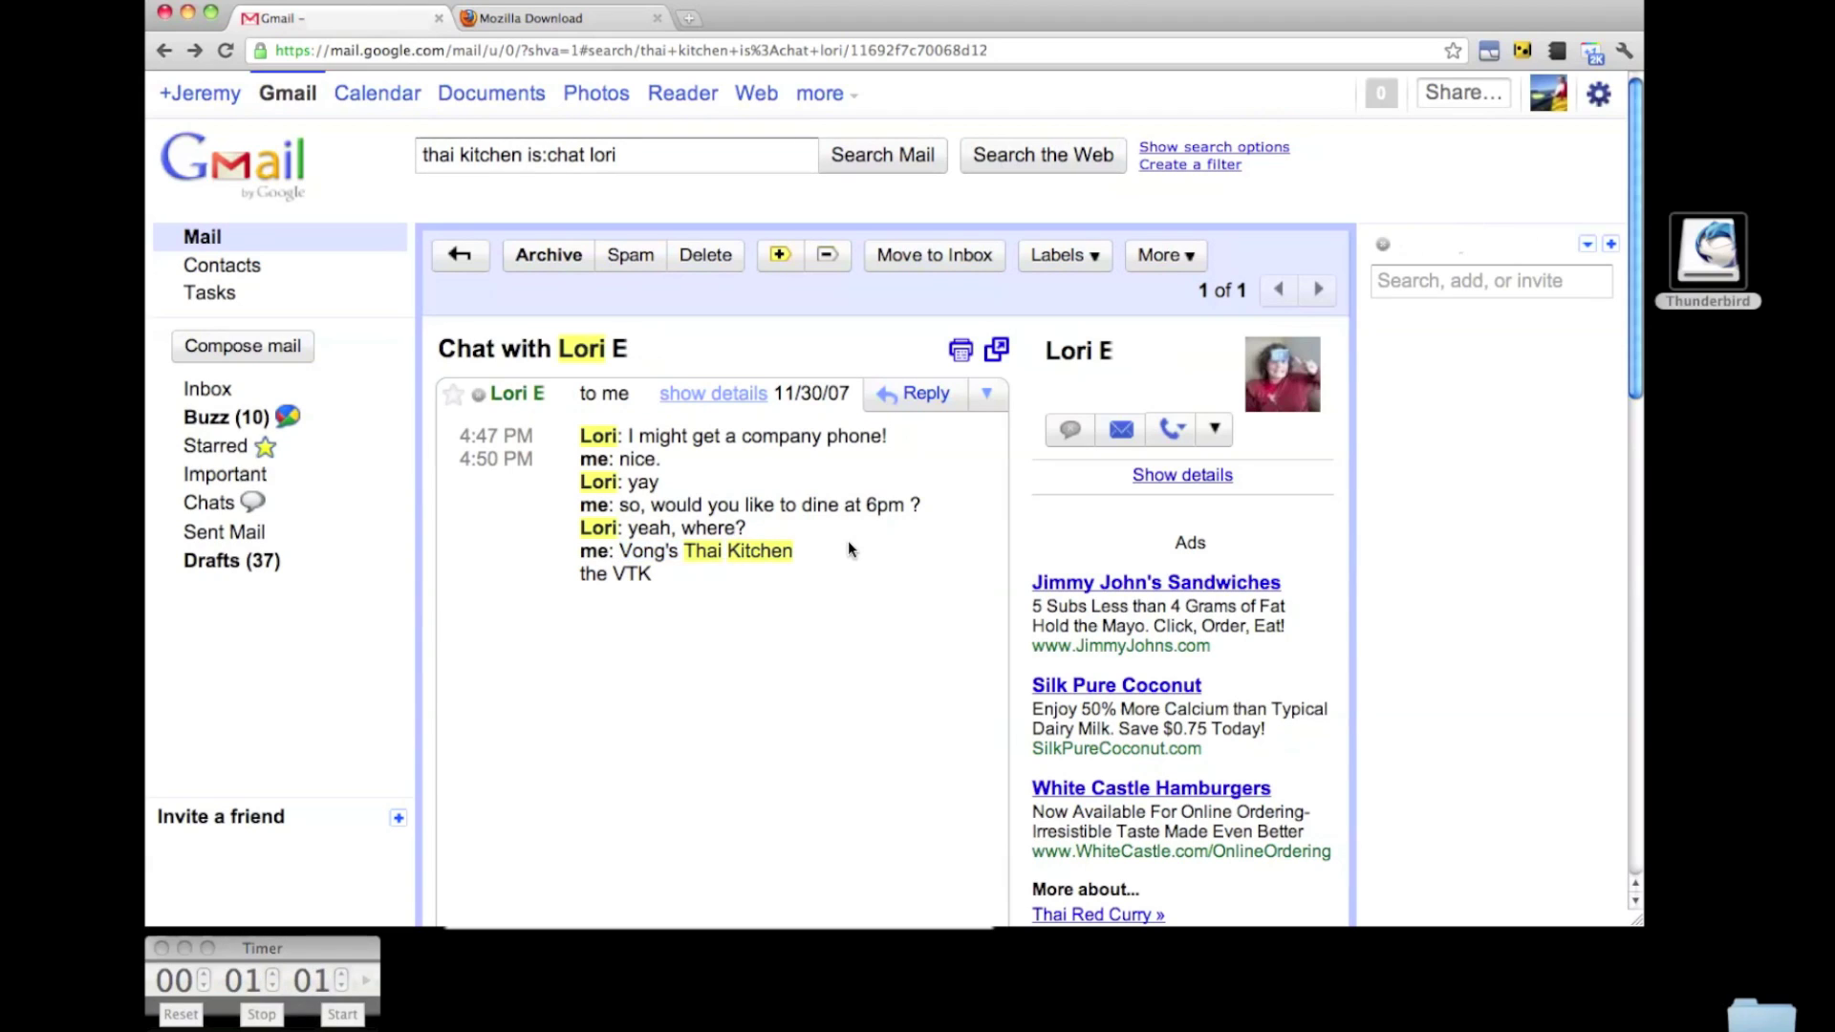
pyautogui.click(234, 503)
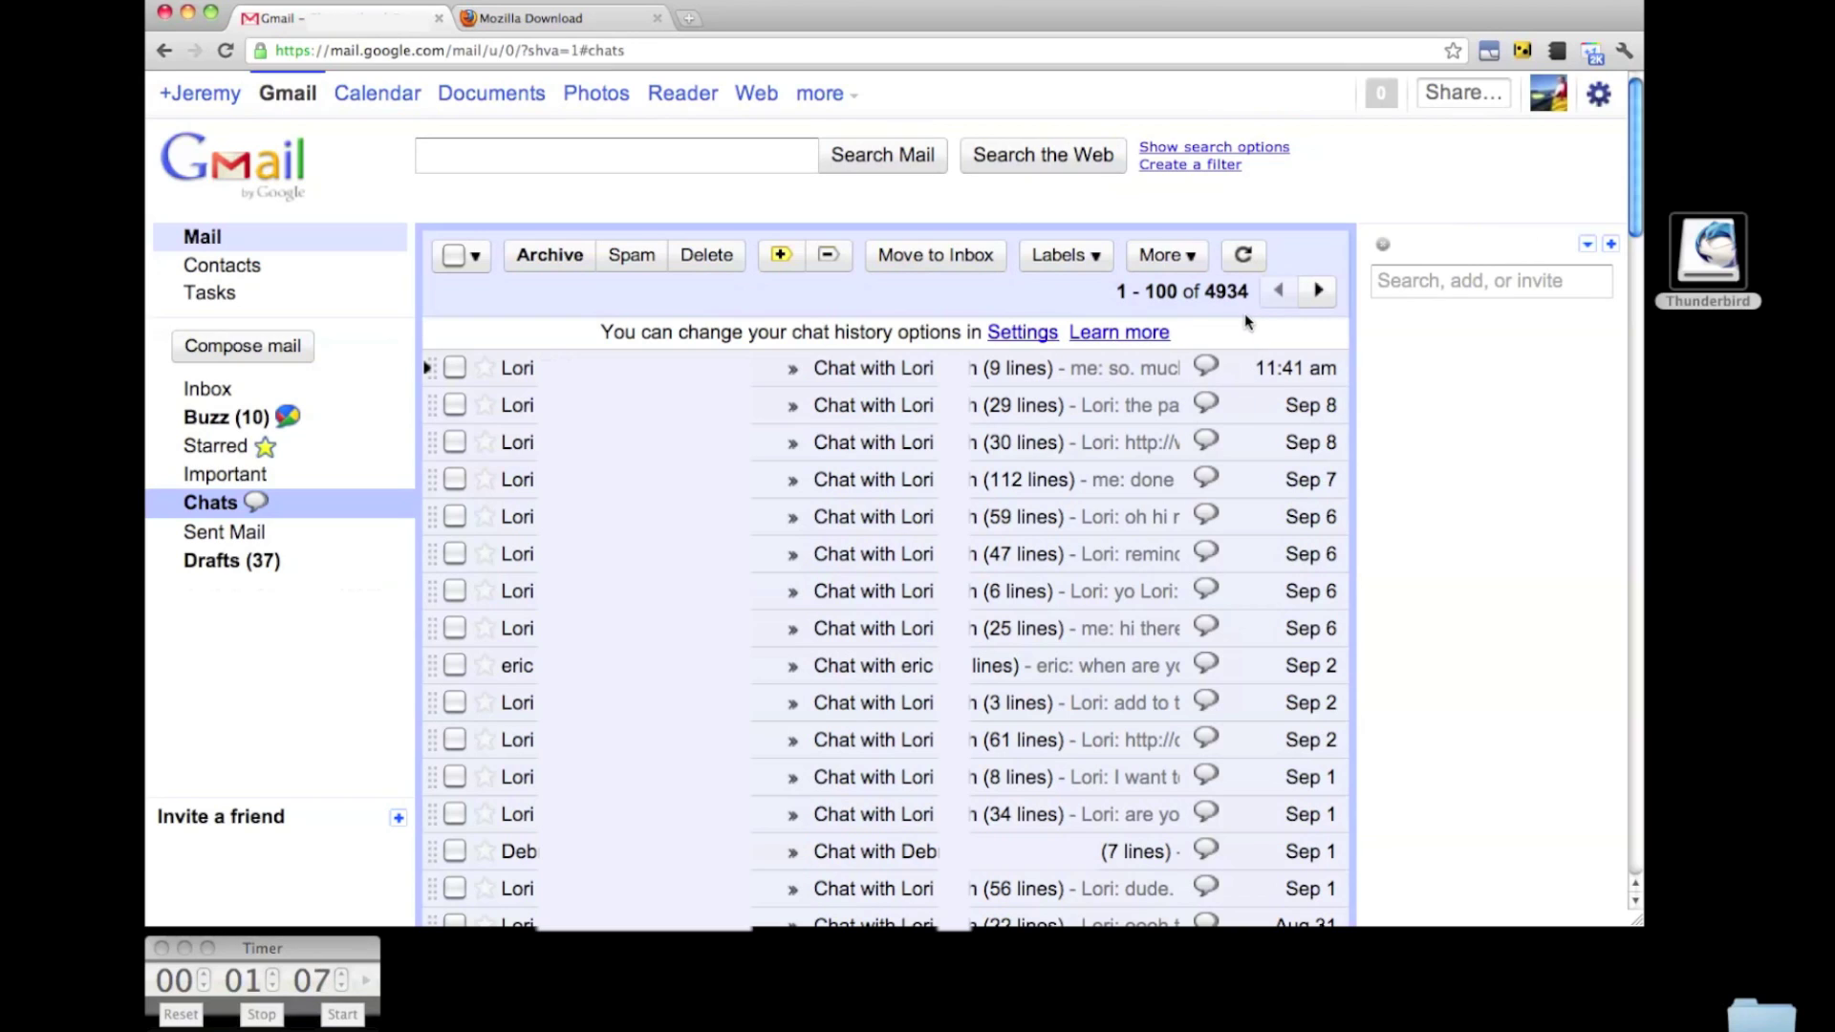
# In Gmail settings, check IMAP access is enabled and tick Show in IMAP for the Chats label.
pyautogui.click(1598, 93)
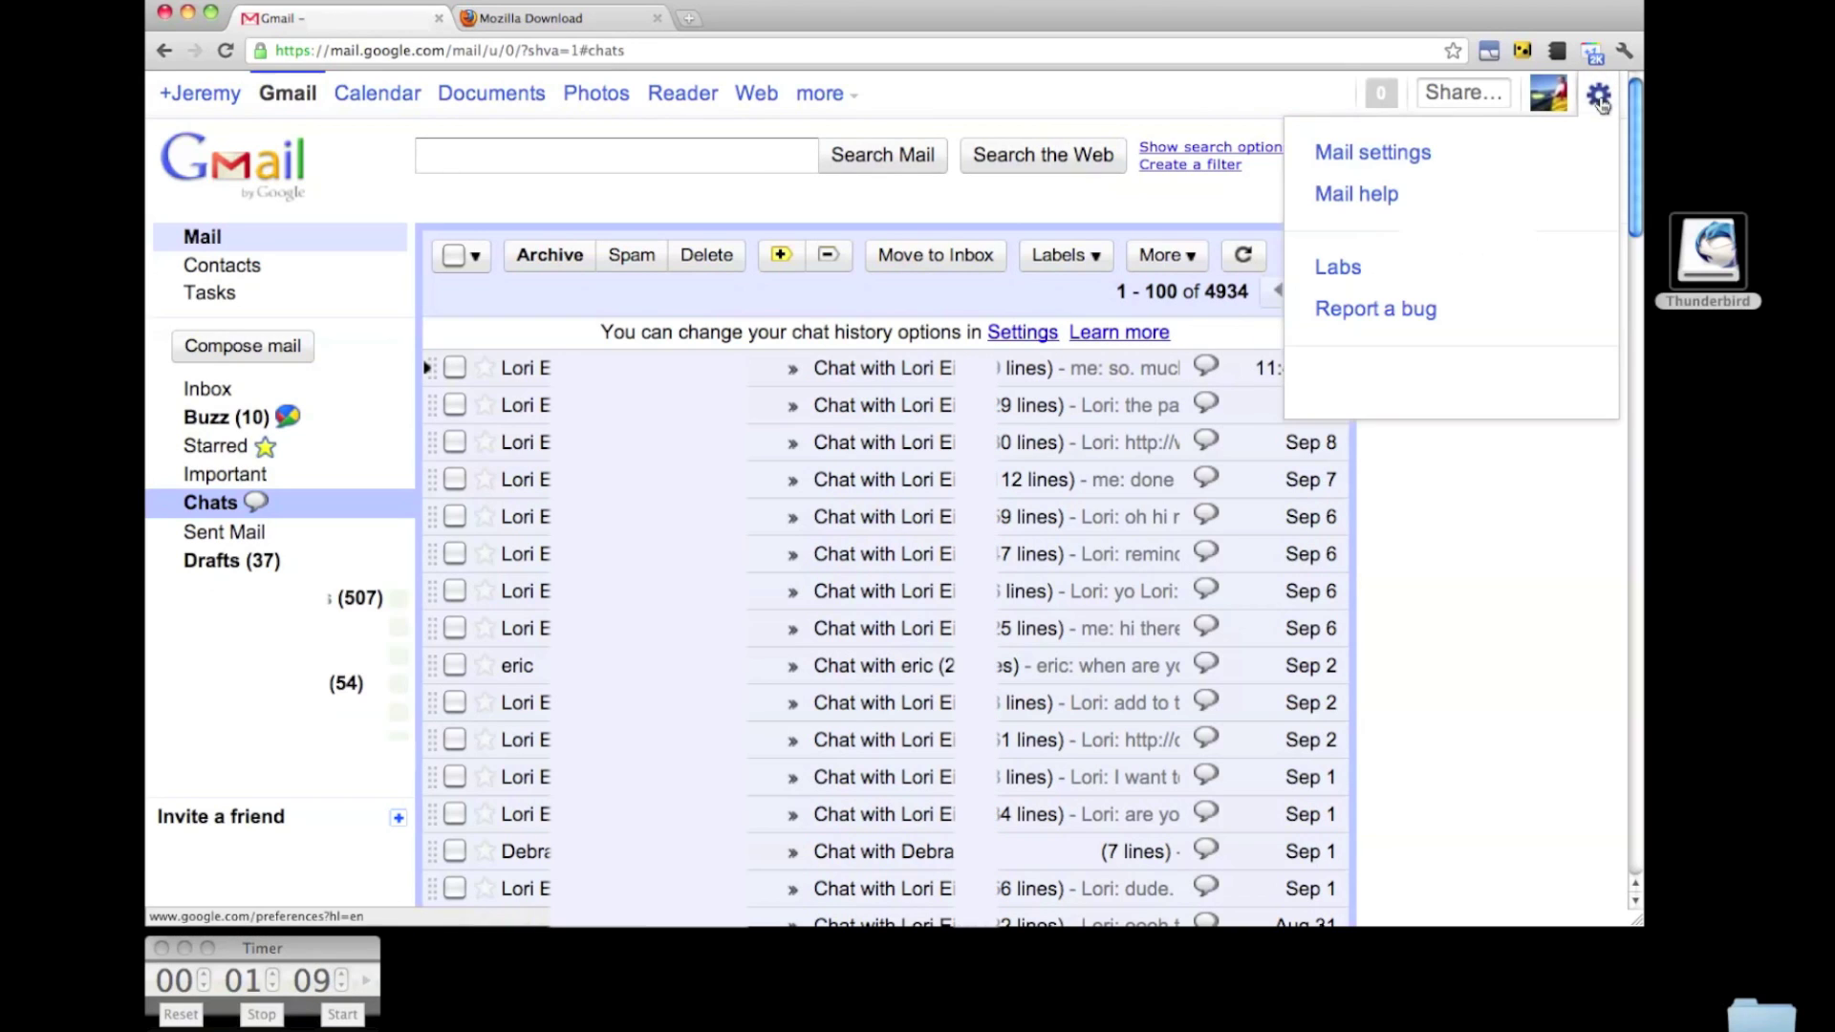
pyautogui.click(1565, 143)
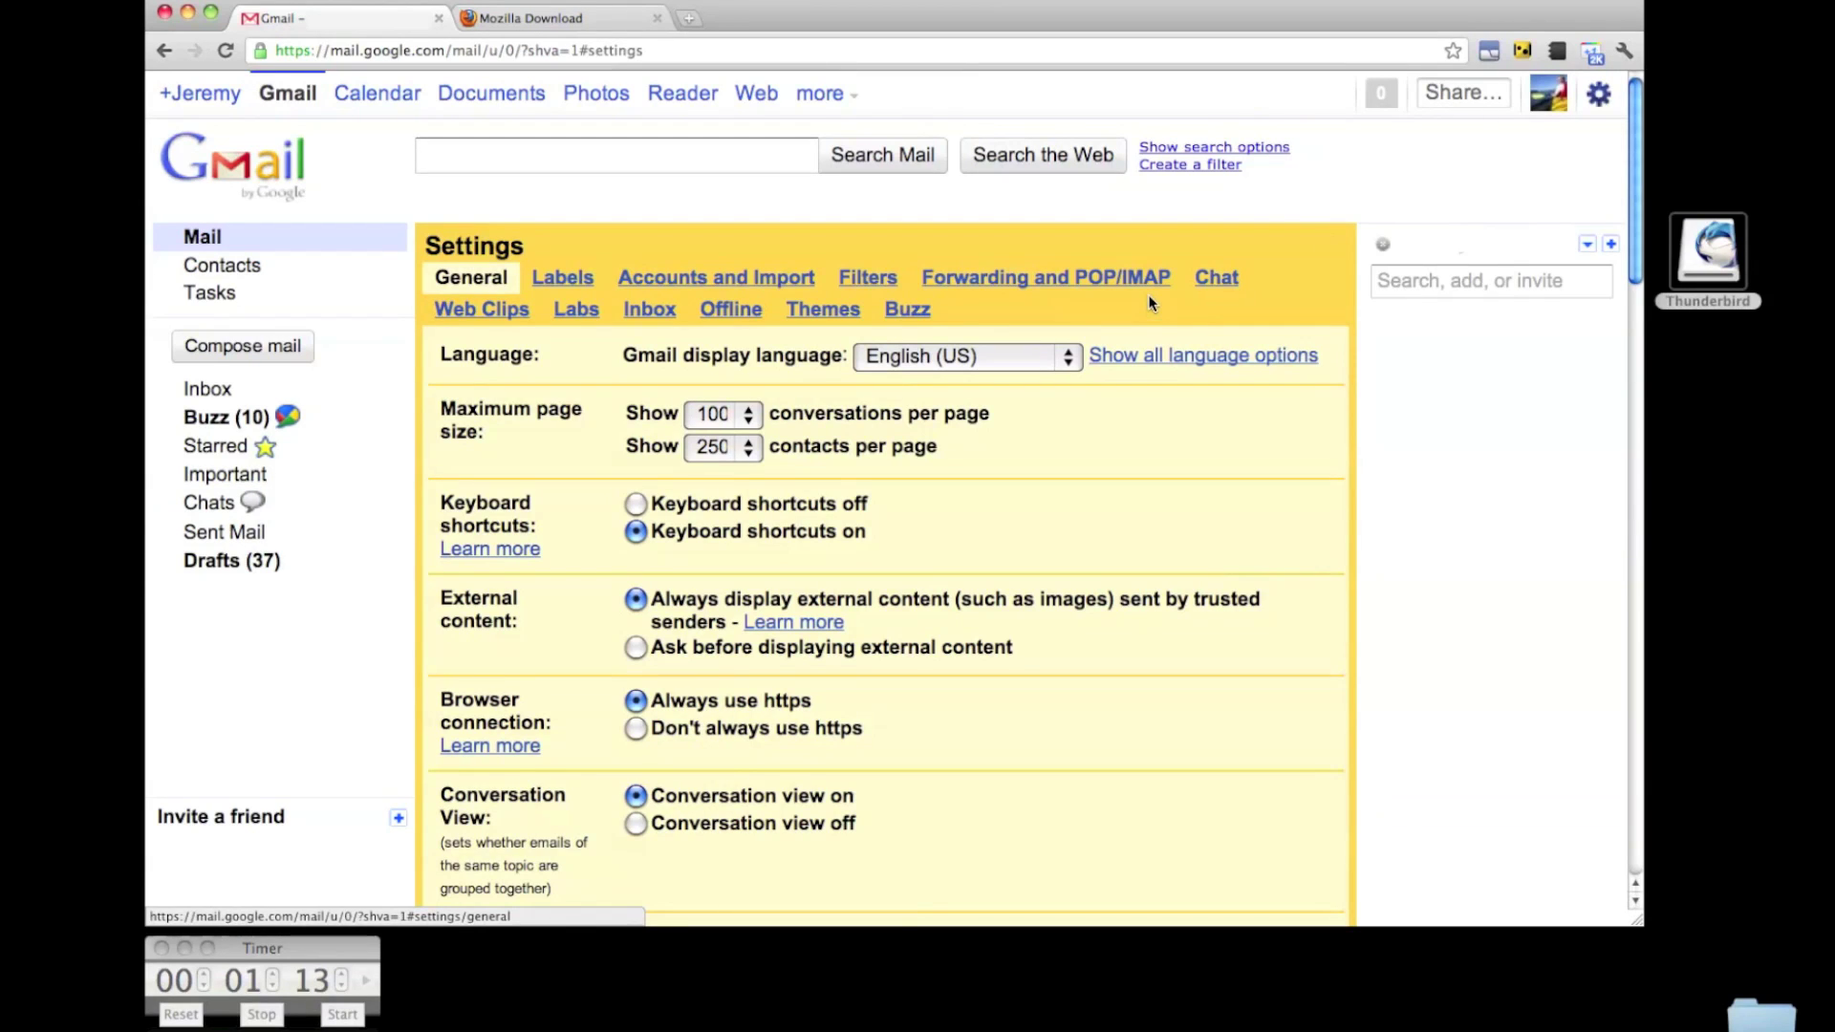
pyautogui.moveTo(1170, 277); pyautogui.dragTo(927, 277)
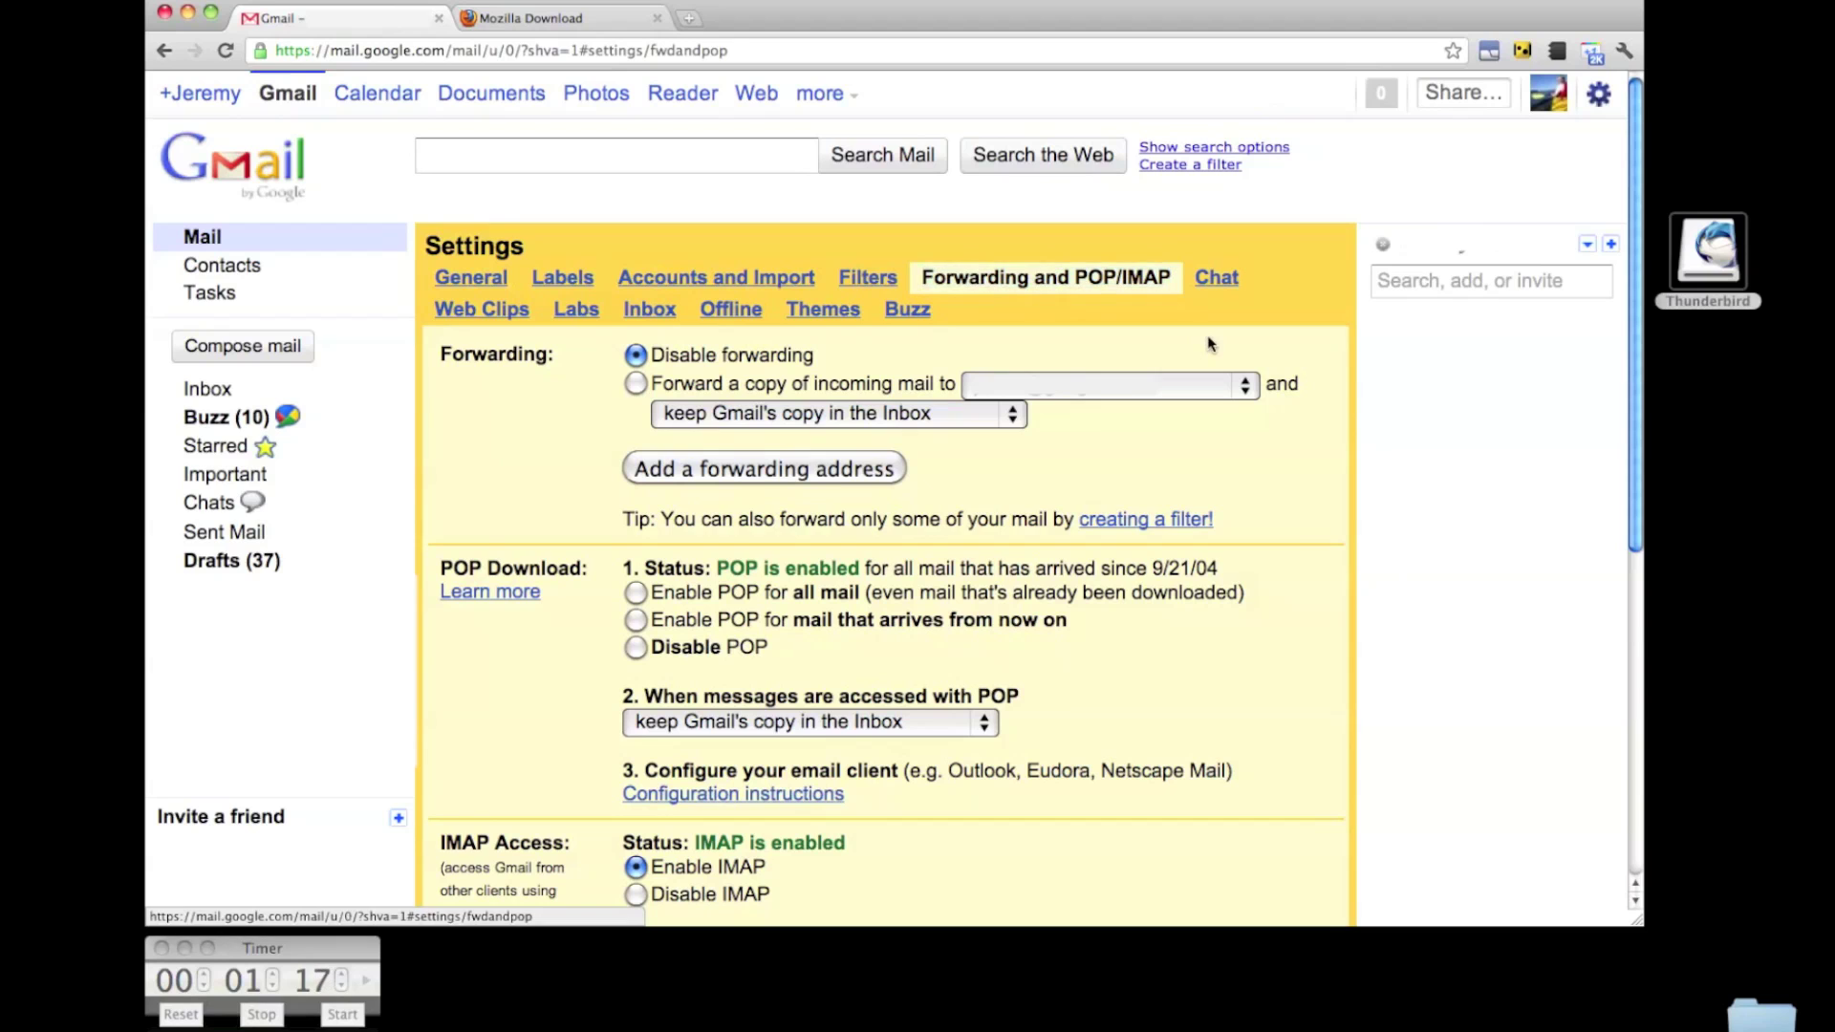
pyautogui.scroll(-5, 808, 634)
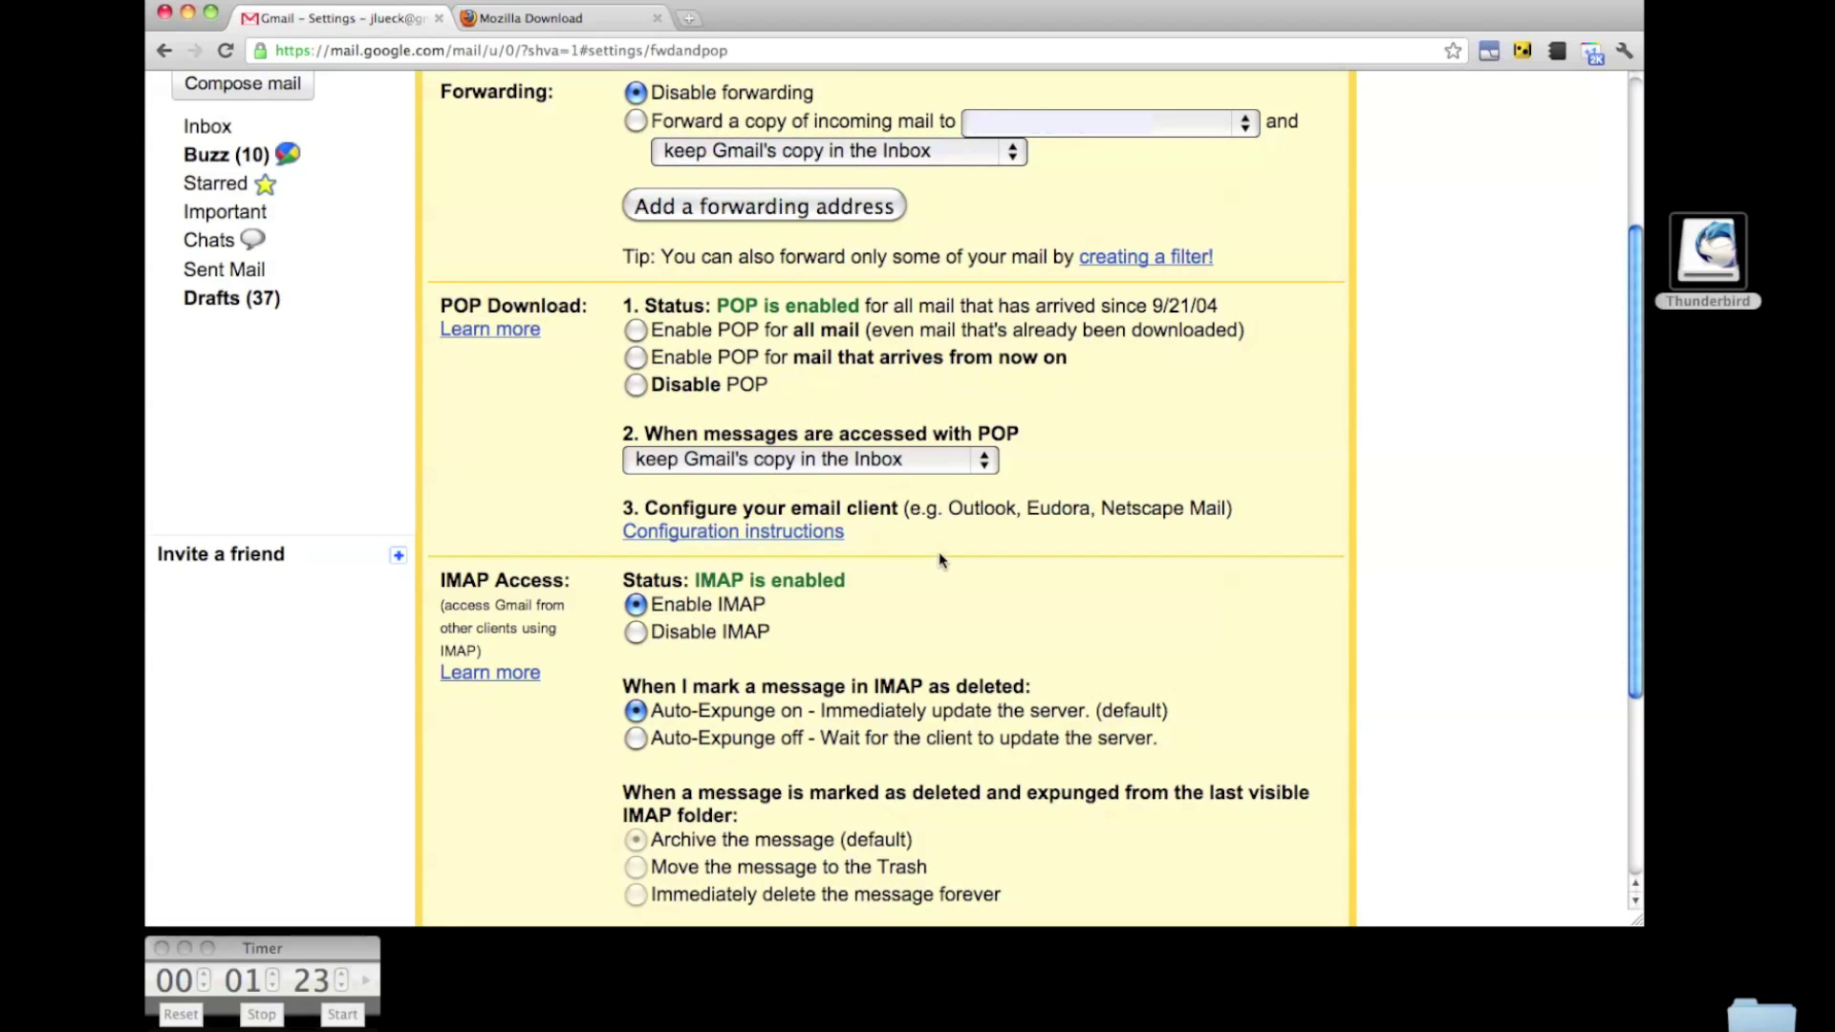
pyautogui.scroll(5, 947, 549)
pyautogui.click(563, 279)
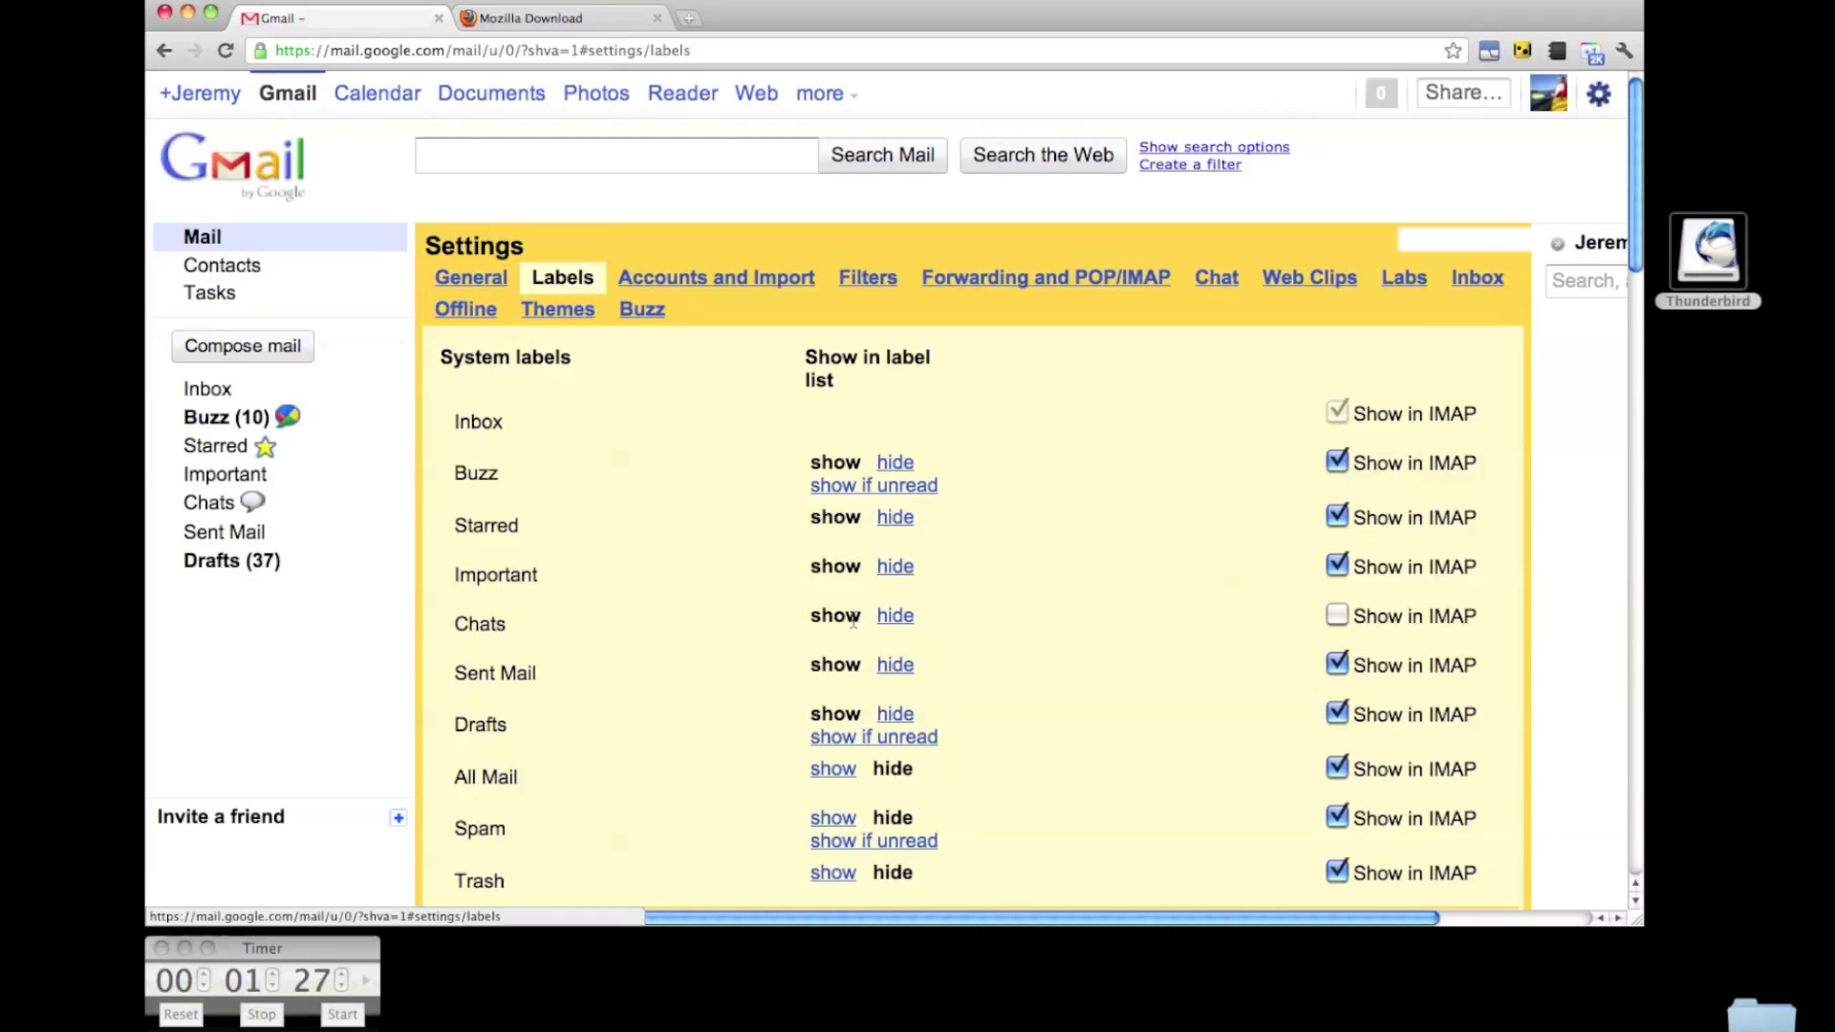
pyautogui.click(1337, 617)
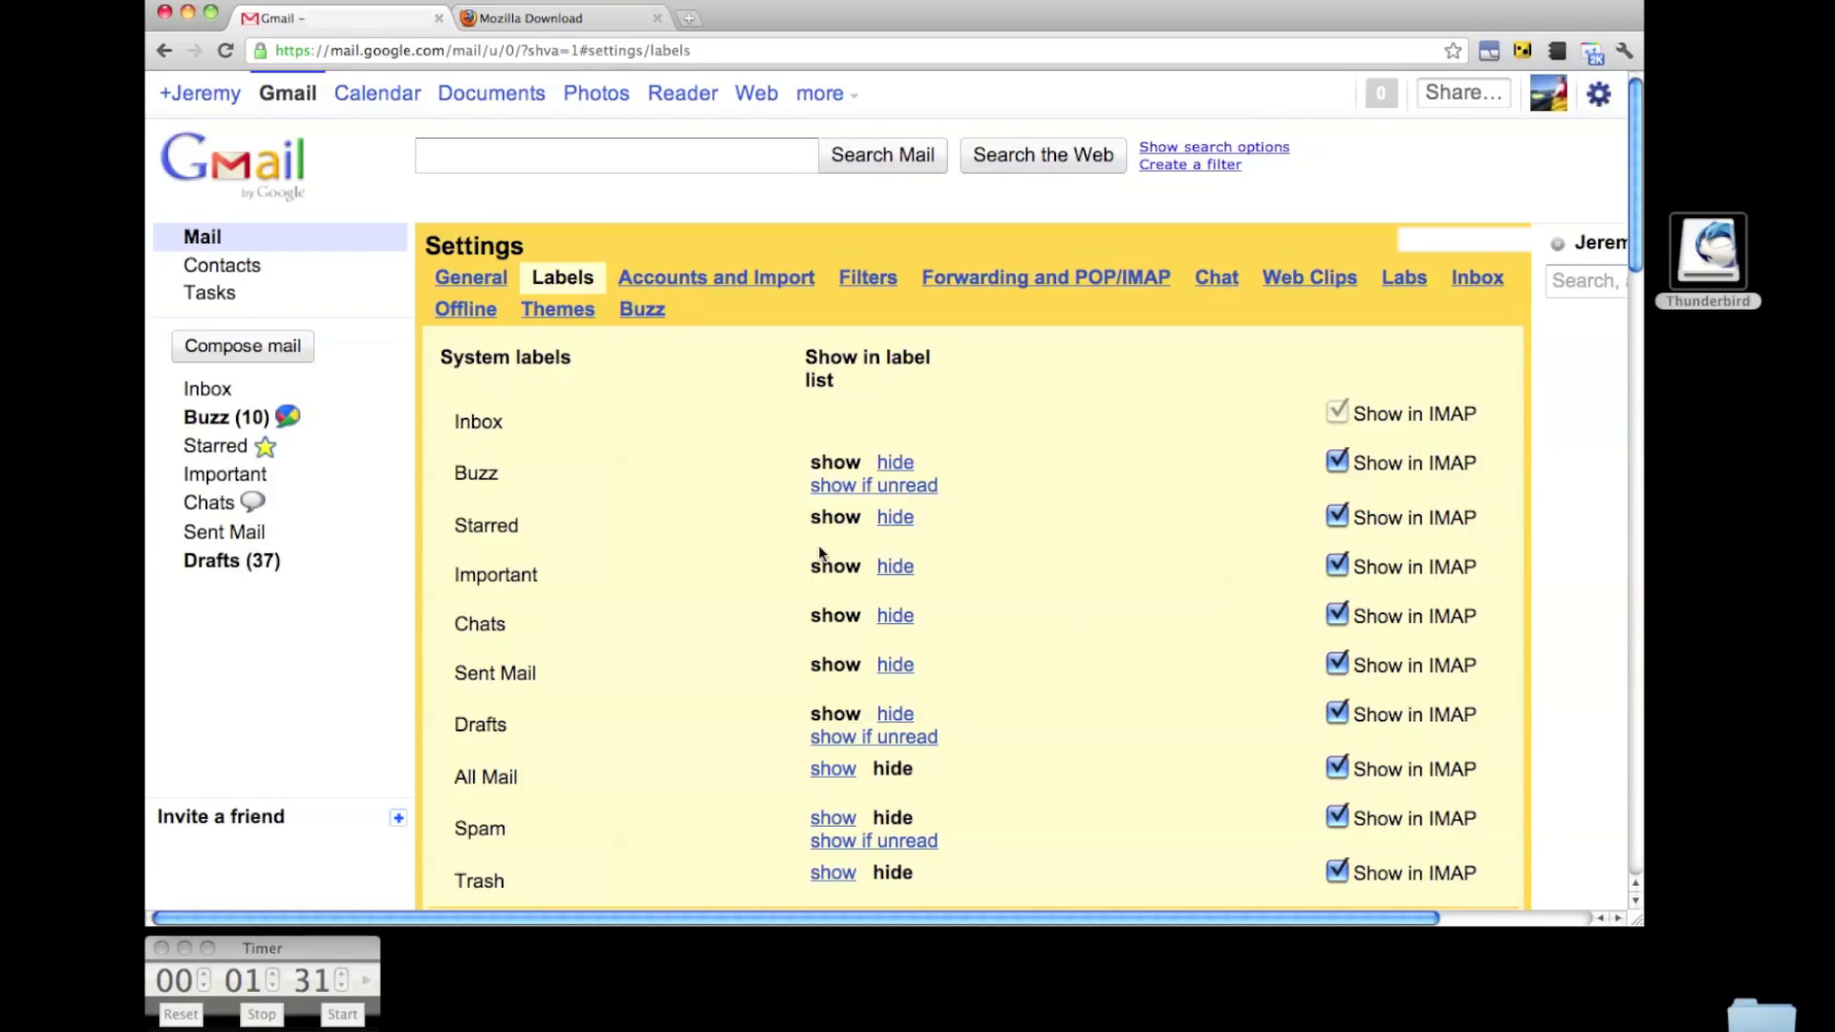
# Open Gmail's Chats list, then start Add Mail Account from Thunderbird's Account Settings.
pyautogui.click(211, 506)
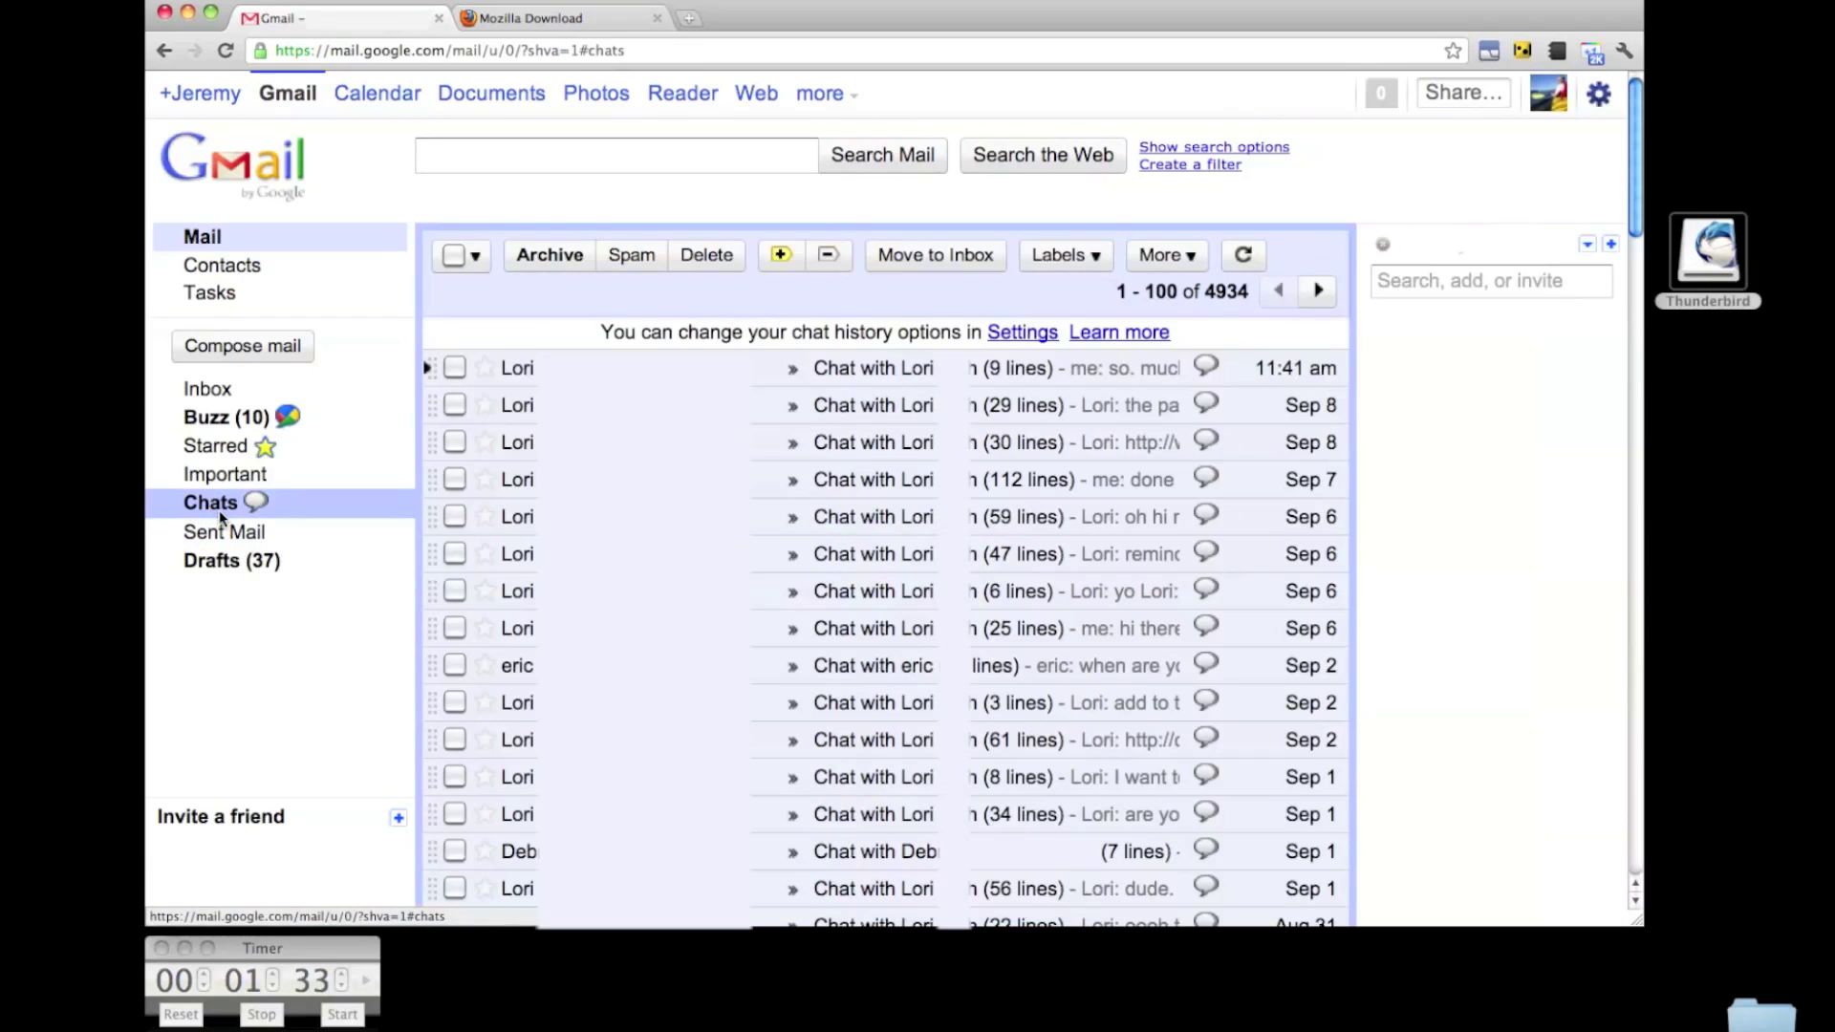
pyautogui.press('super+Tab')
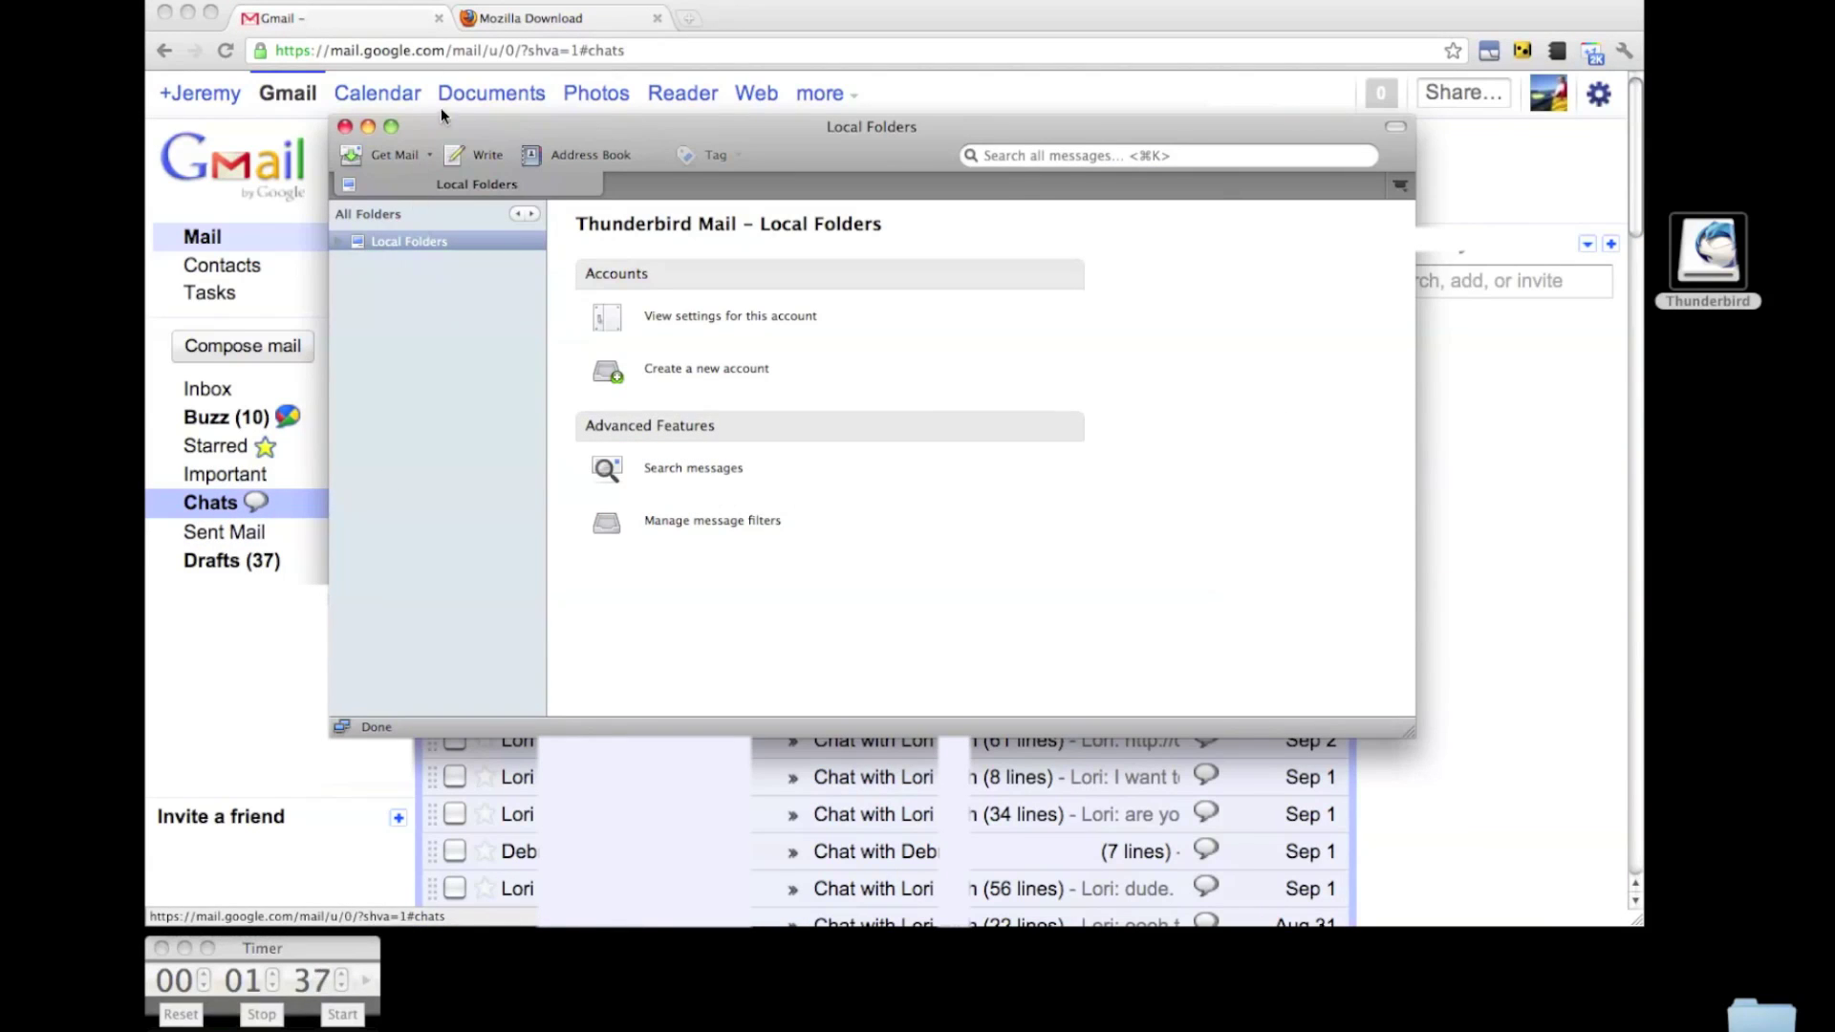
pyautogui.click(463, 0)
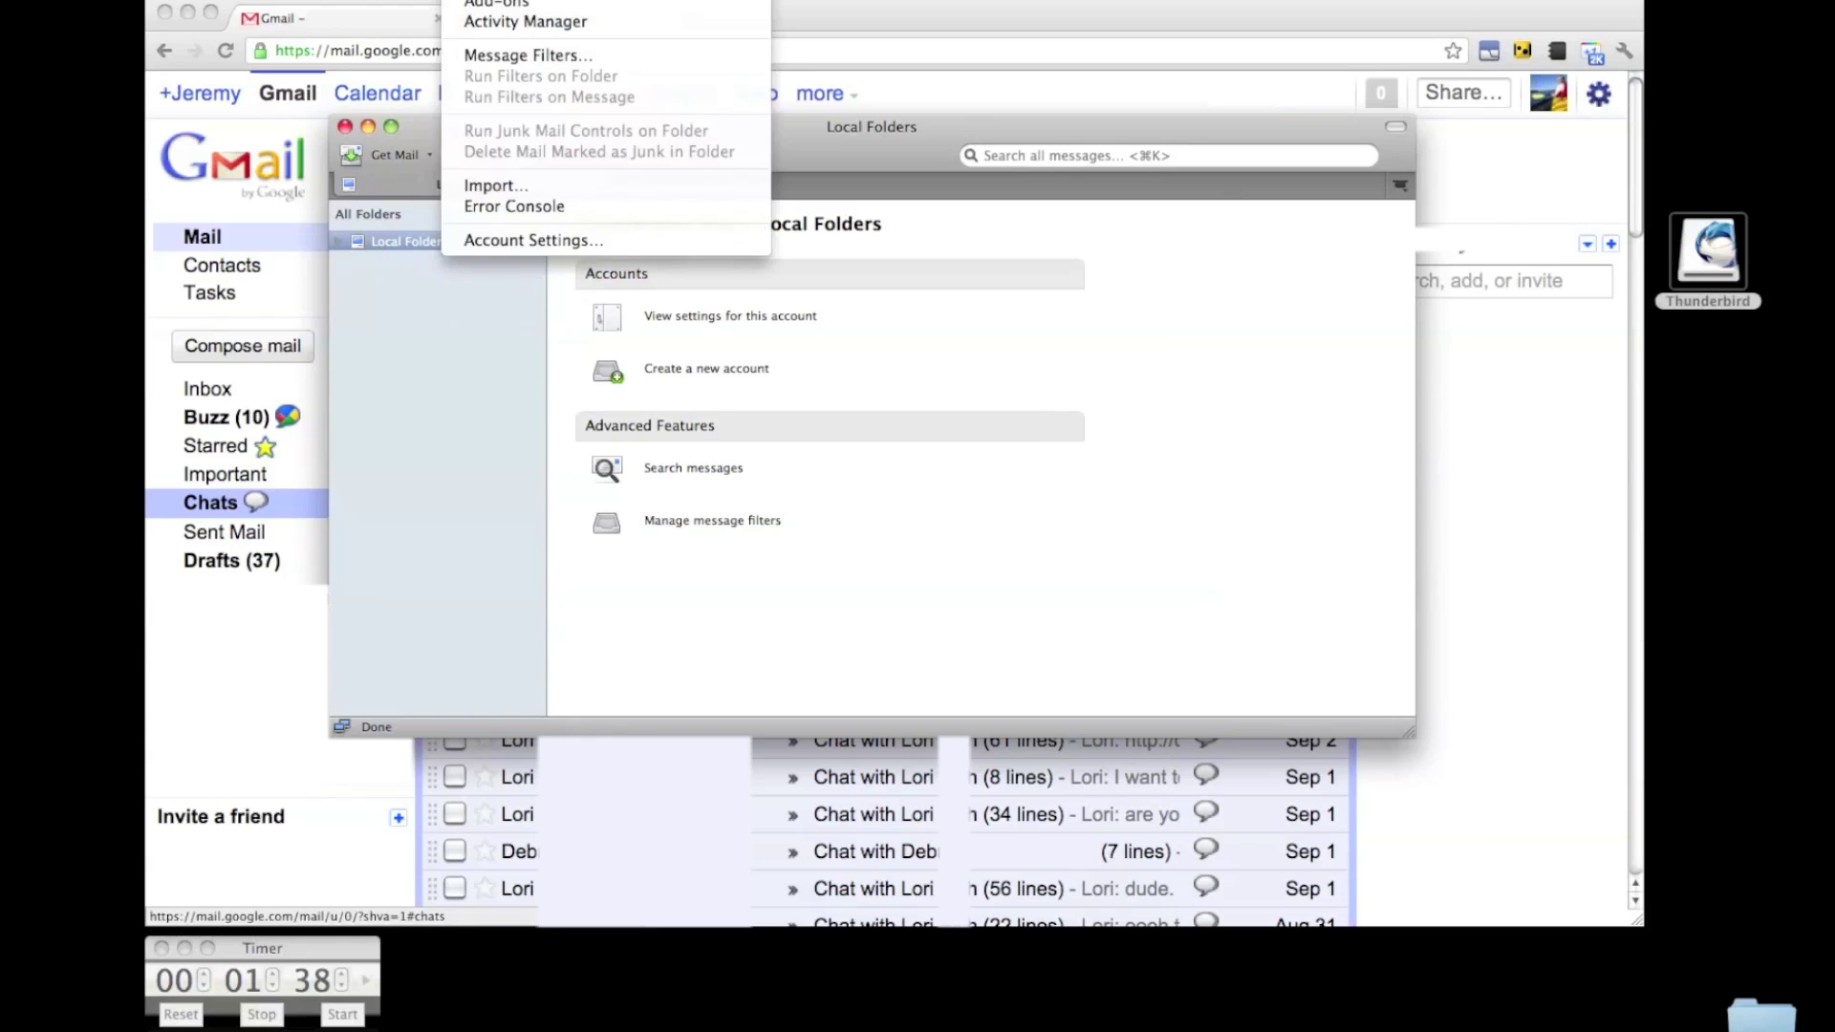
pyautogui.click(543, 239)
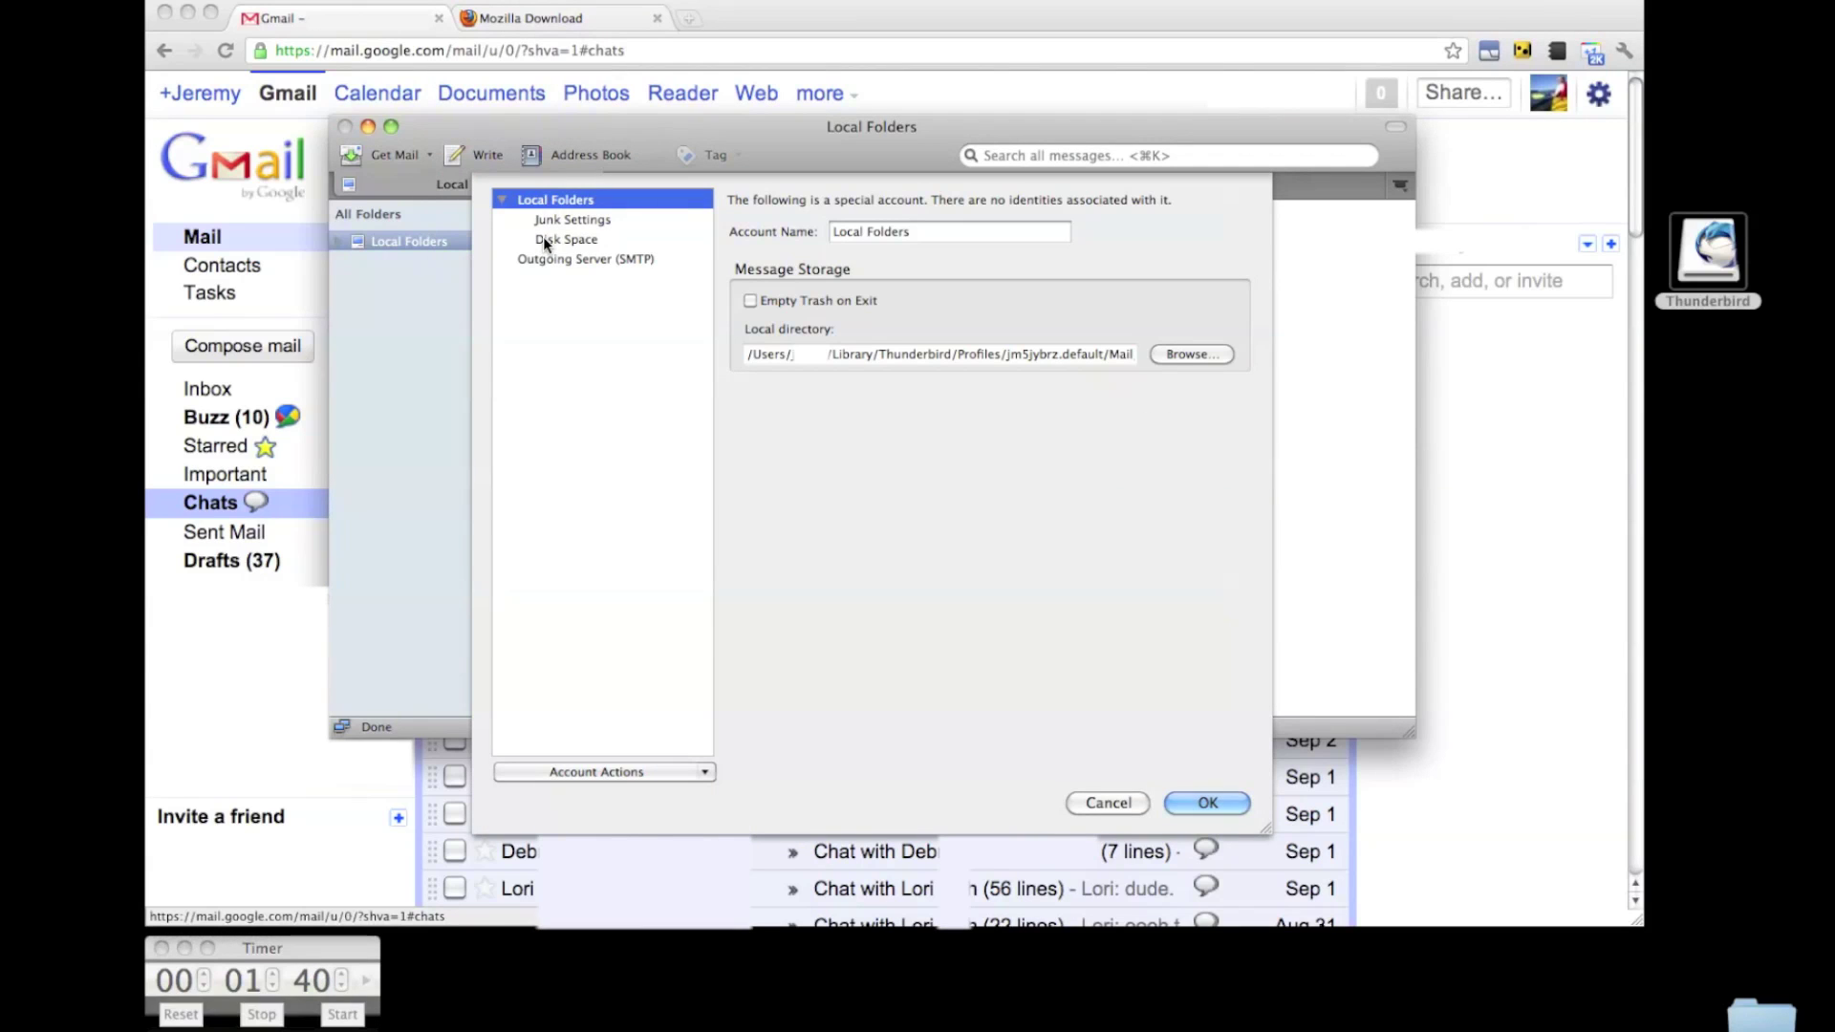
pyautogui.click(604, 765)
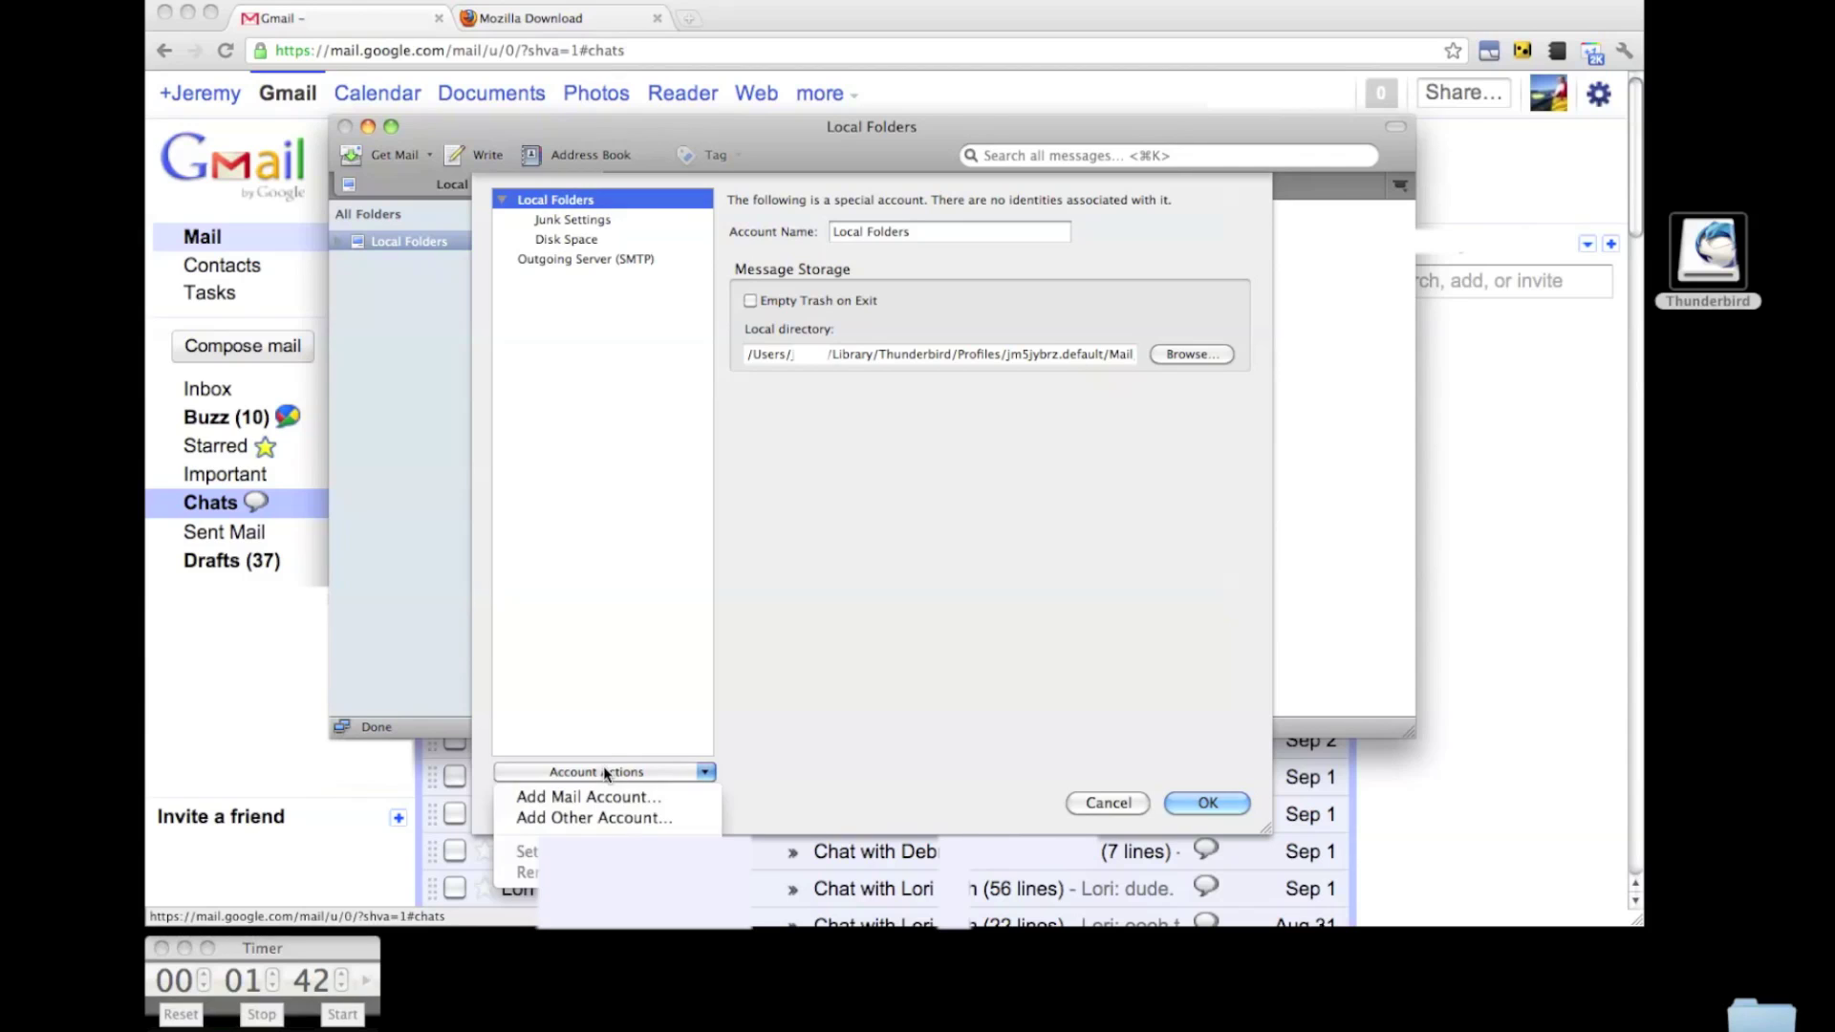
pyautogui.click(610, 791)
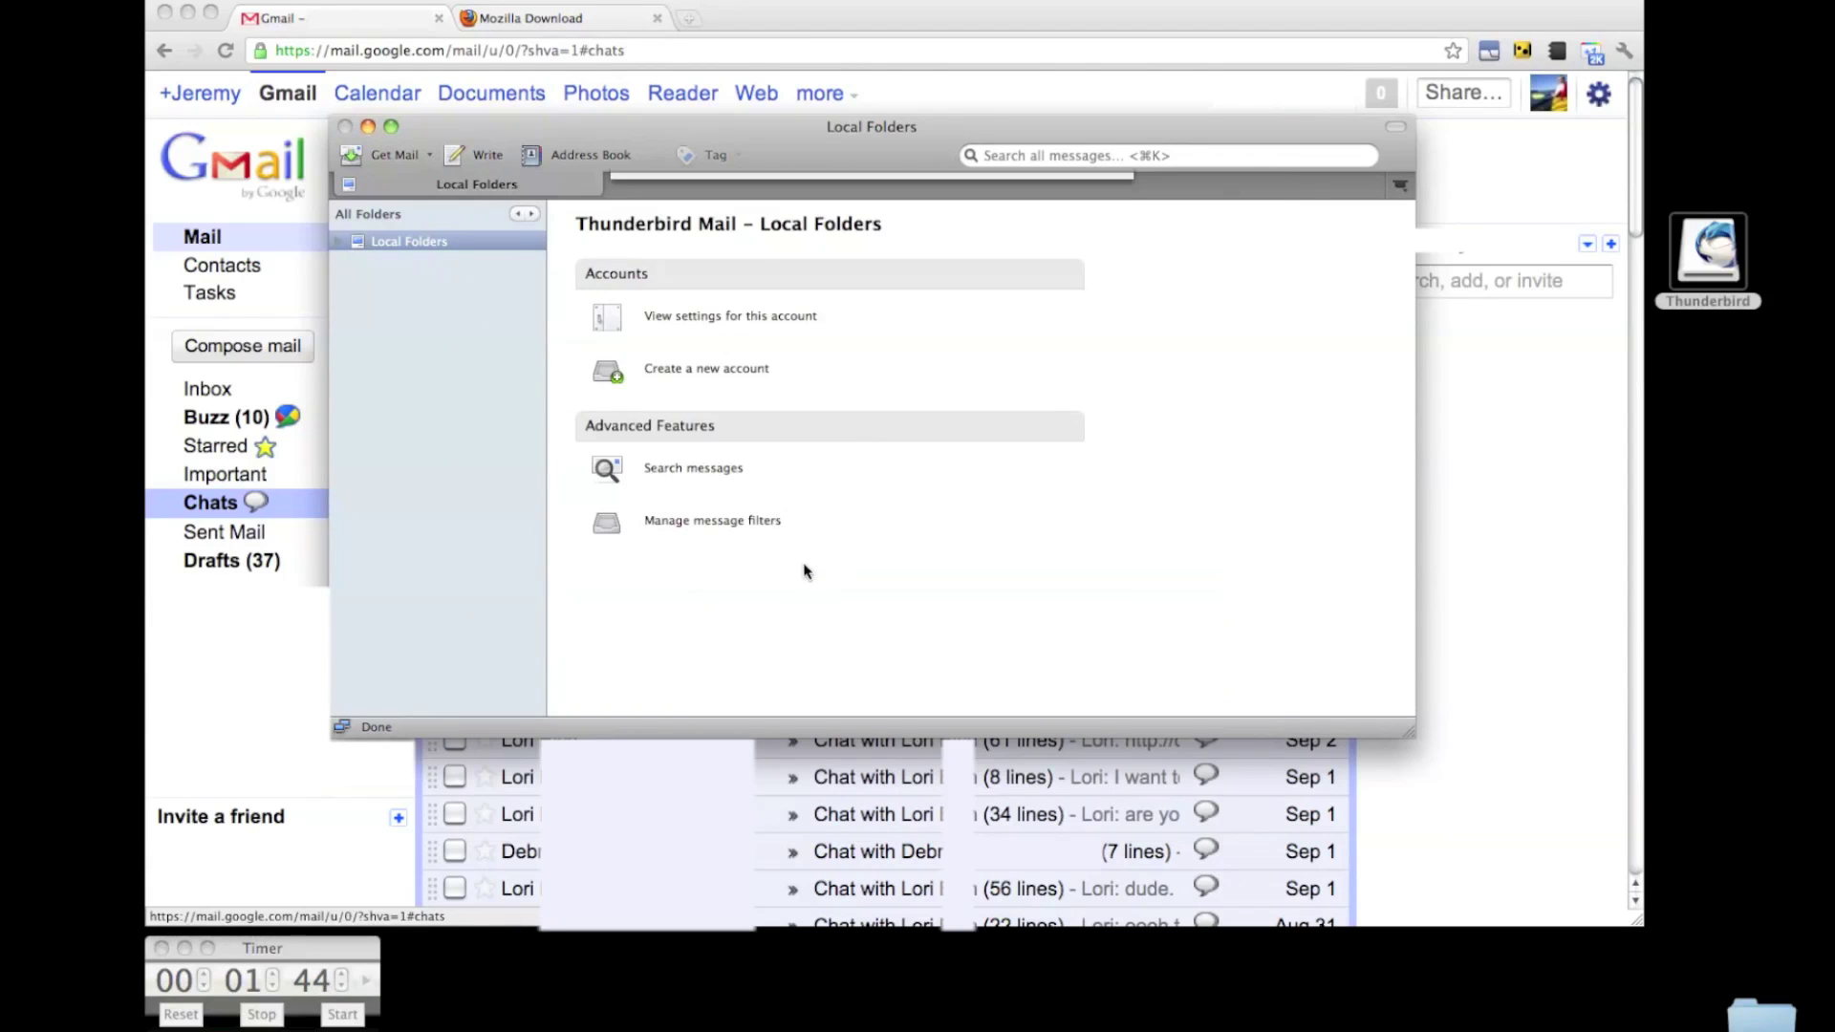
# Enter the user's name, Gmail address and password, and create the account with the found IMAP settings.
pyautogui.write('Jeremy')
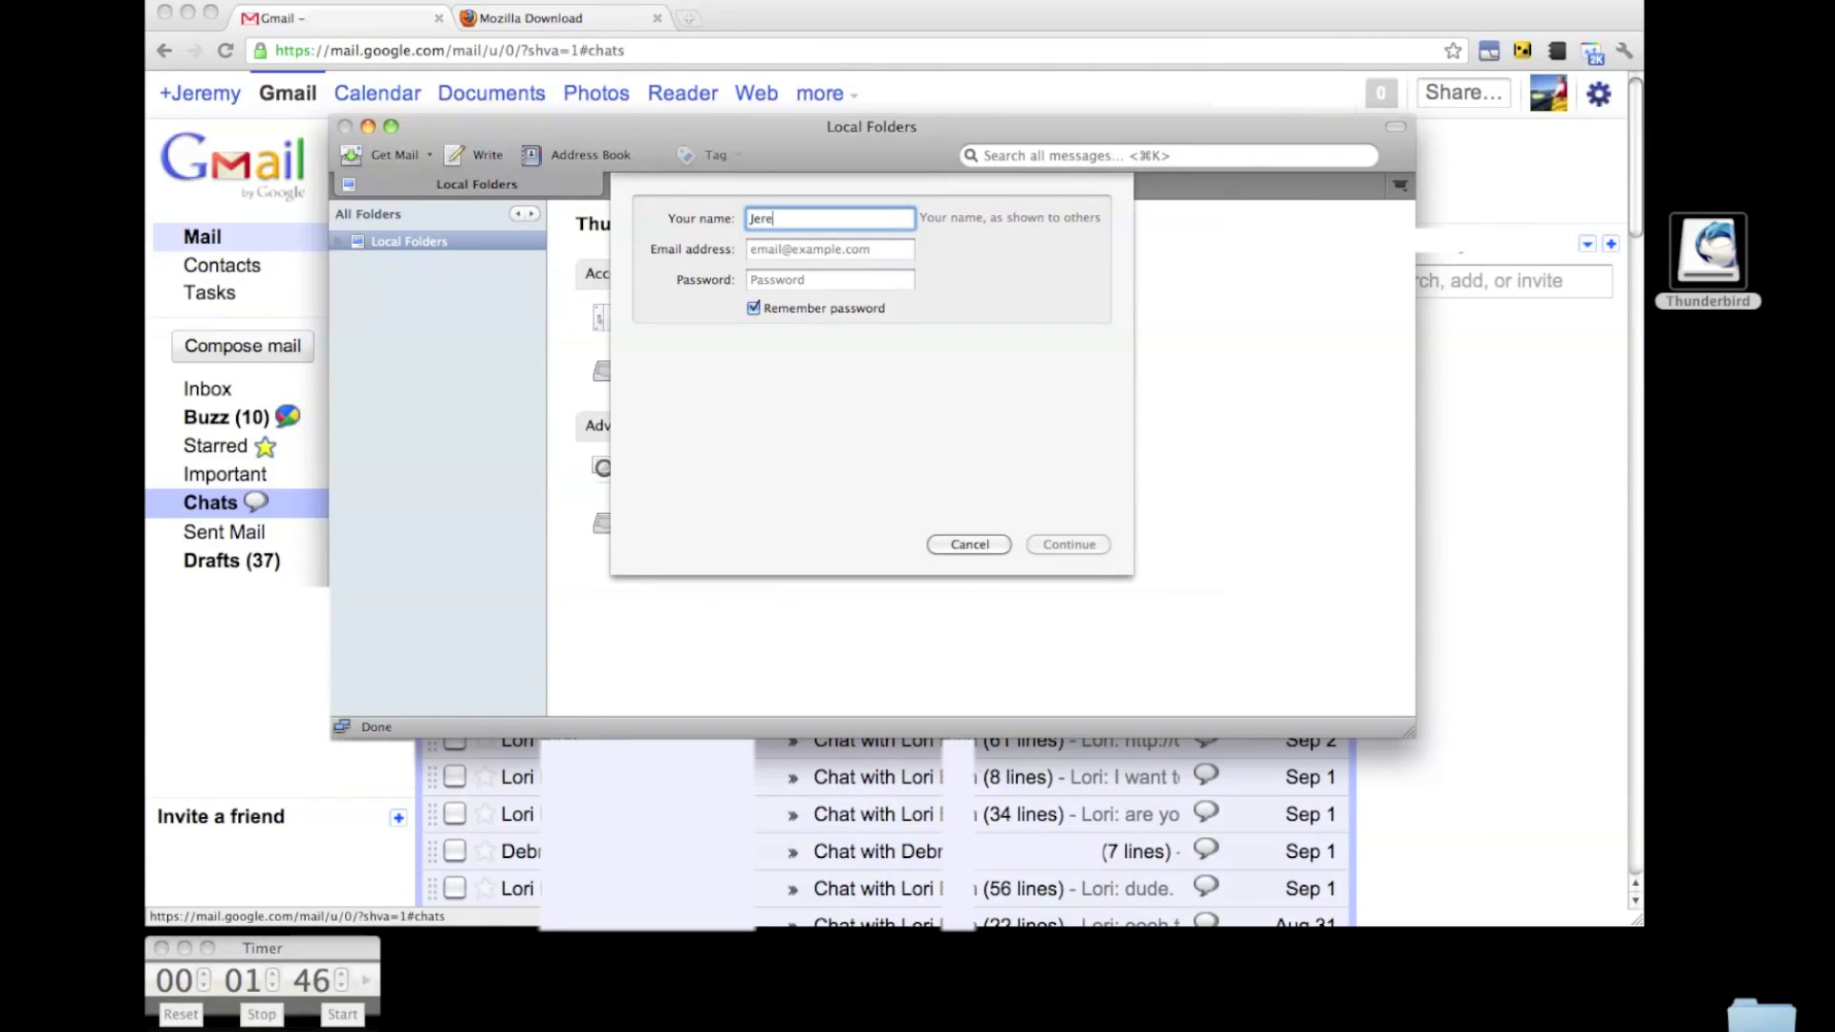
pyautogui.press('Tab')
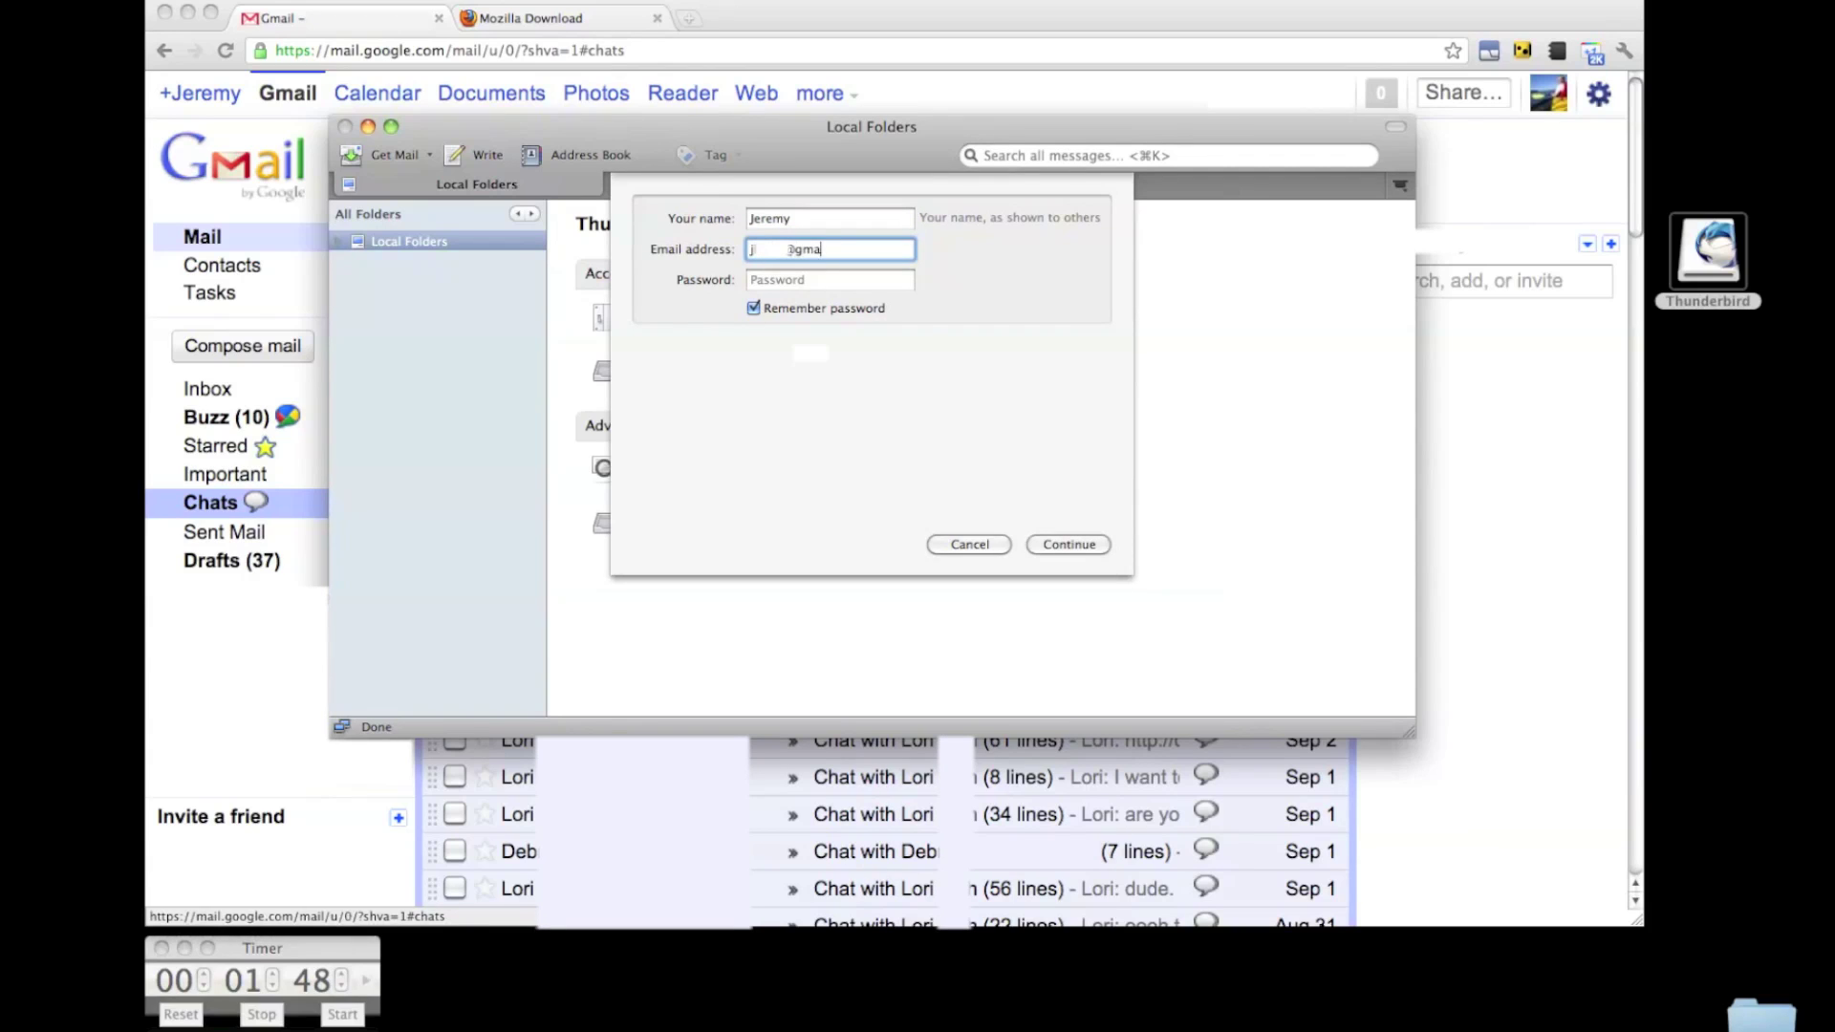
pyautogui.press('Tab')
pyautogui.write('••••••••••••••••')
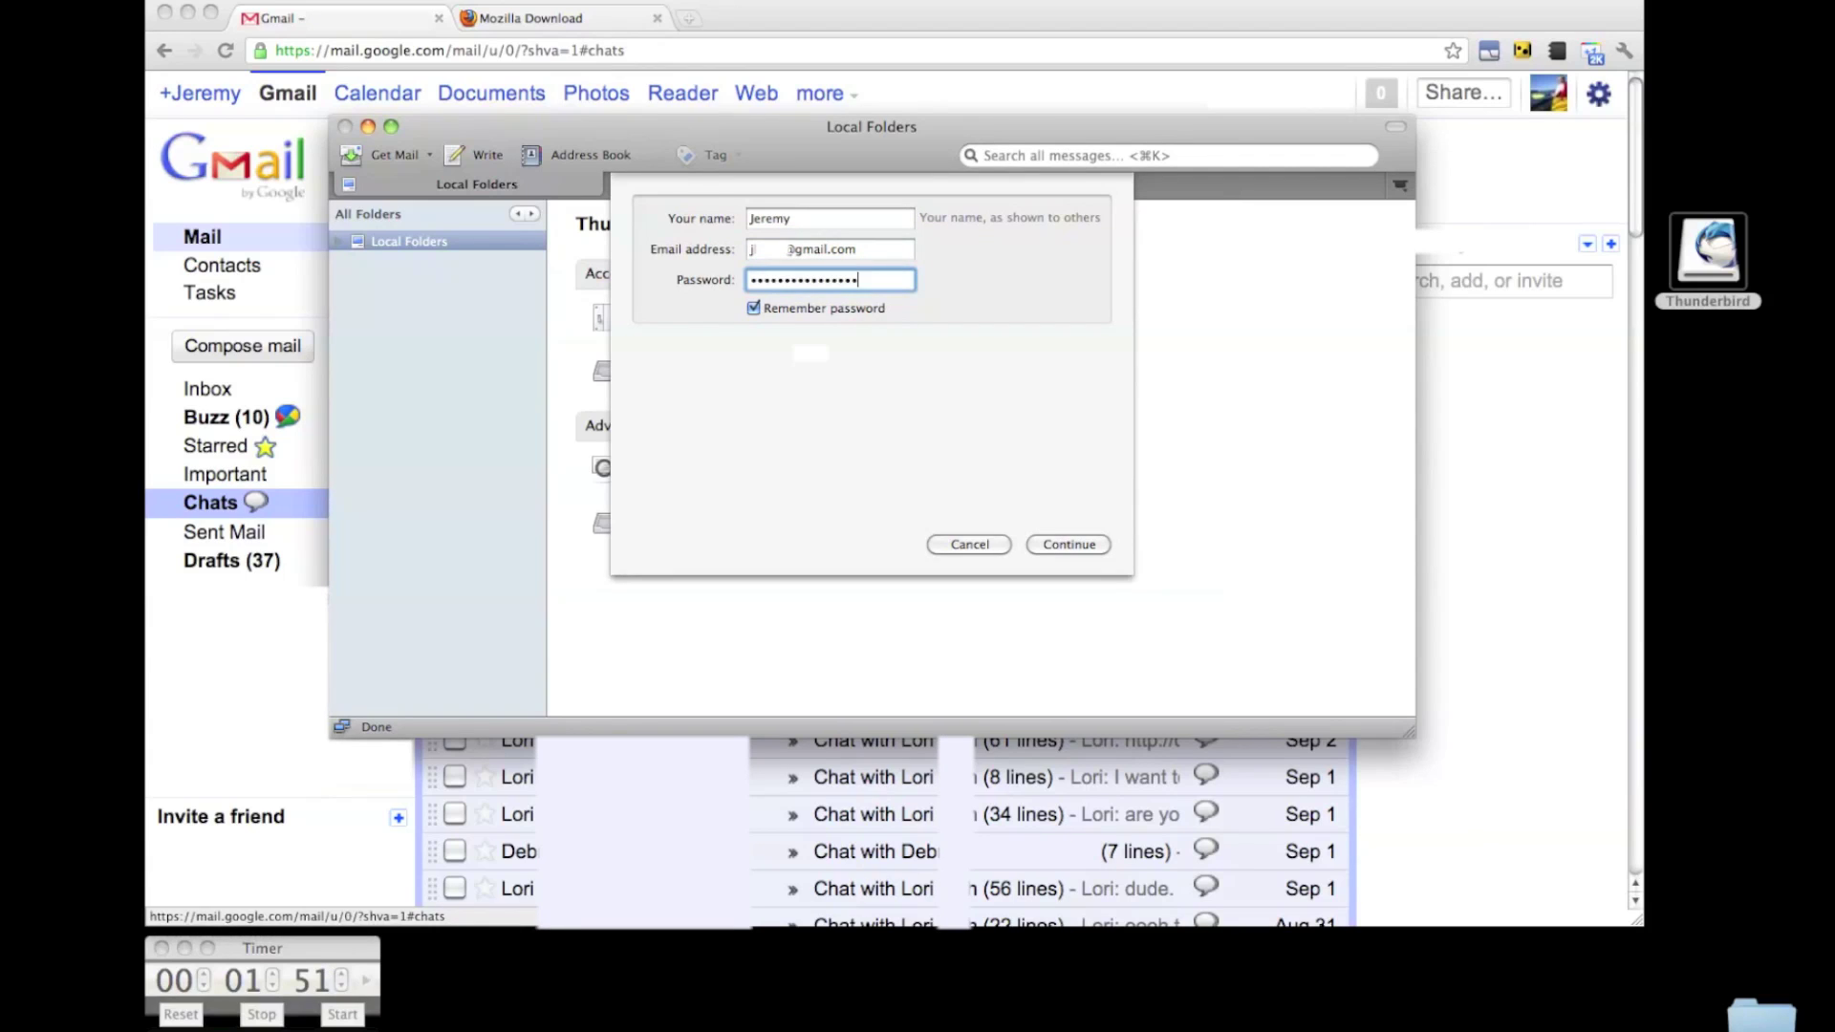
pyautogui.press('Return')
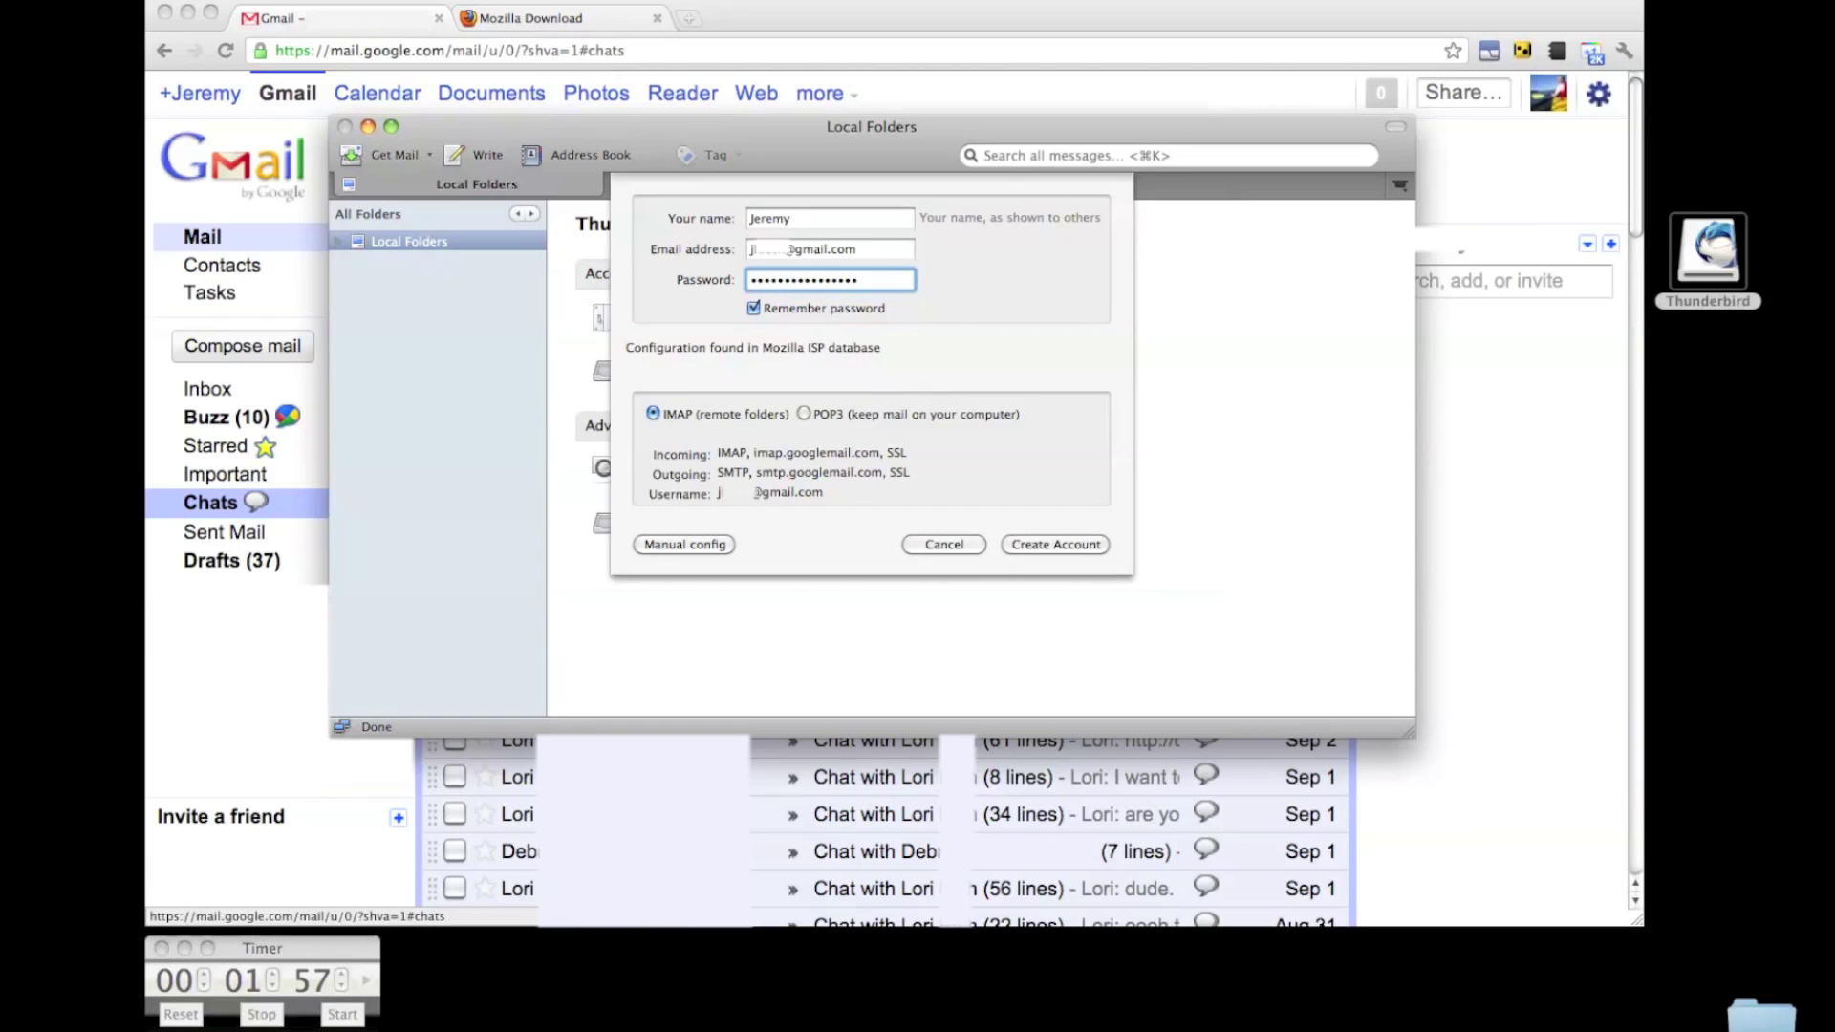
pyautogui.press('Return')
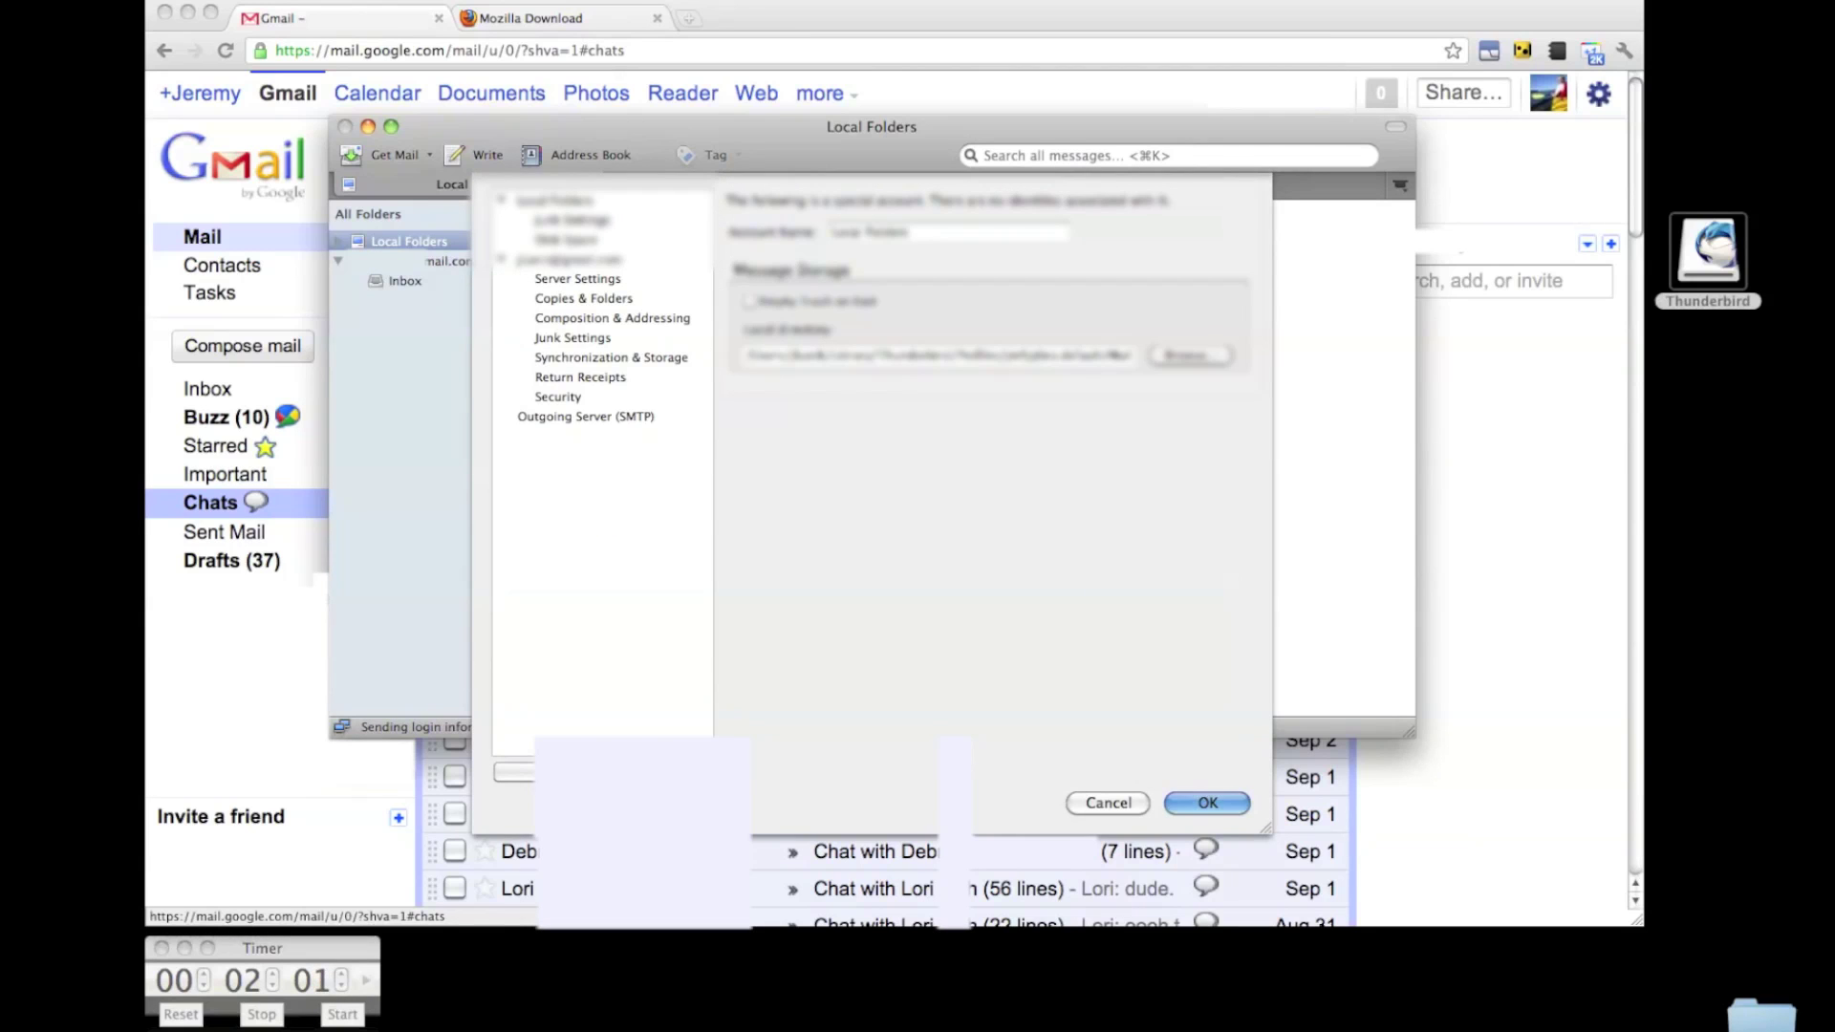
# Close Account Settings and open the Gmail Chats folder, letting its 5020 messages download.
pyautogui.press('Return')
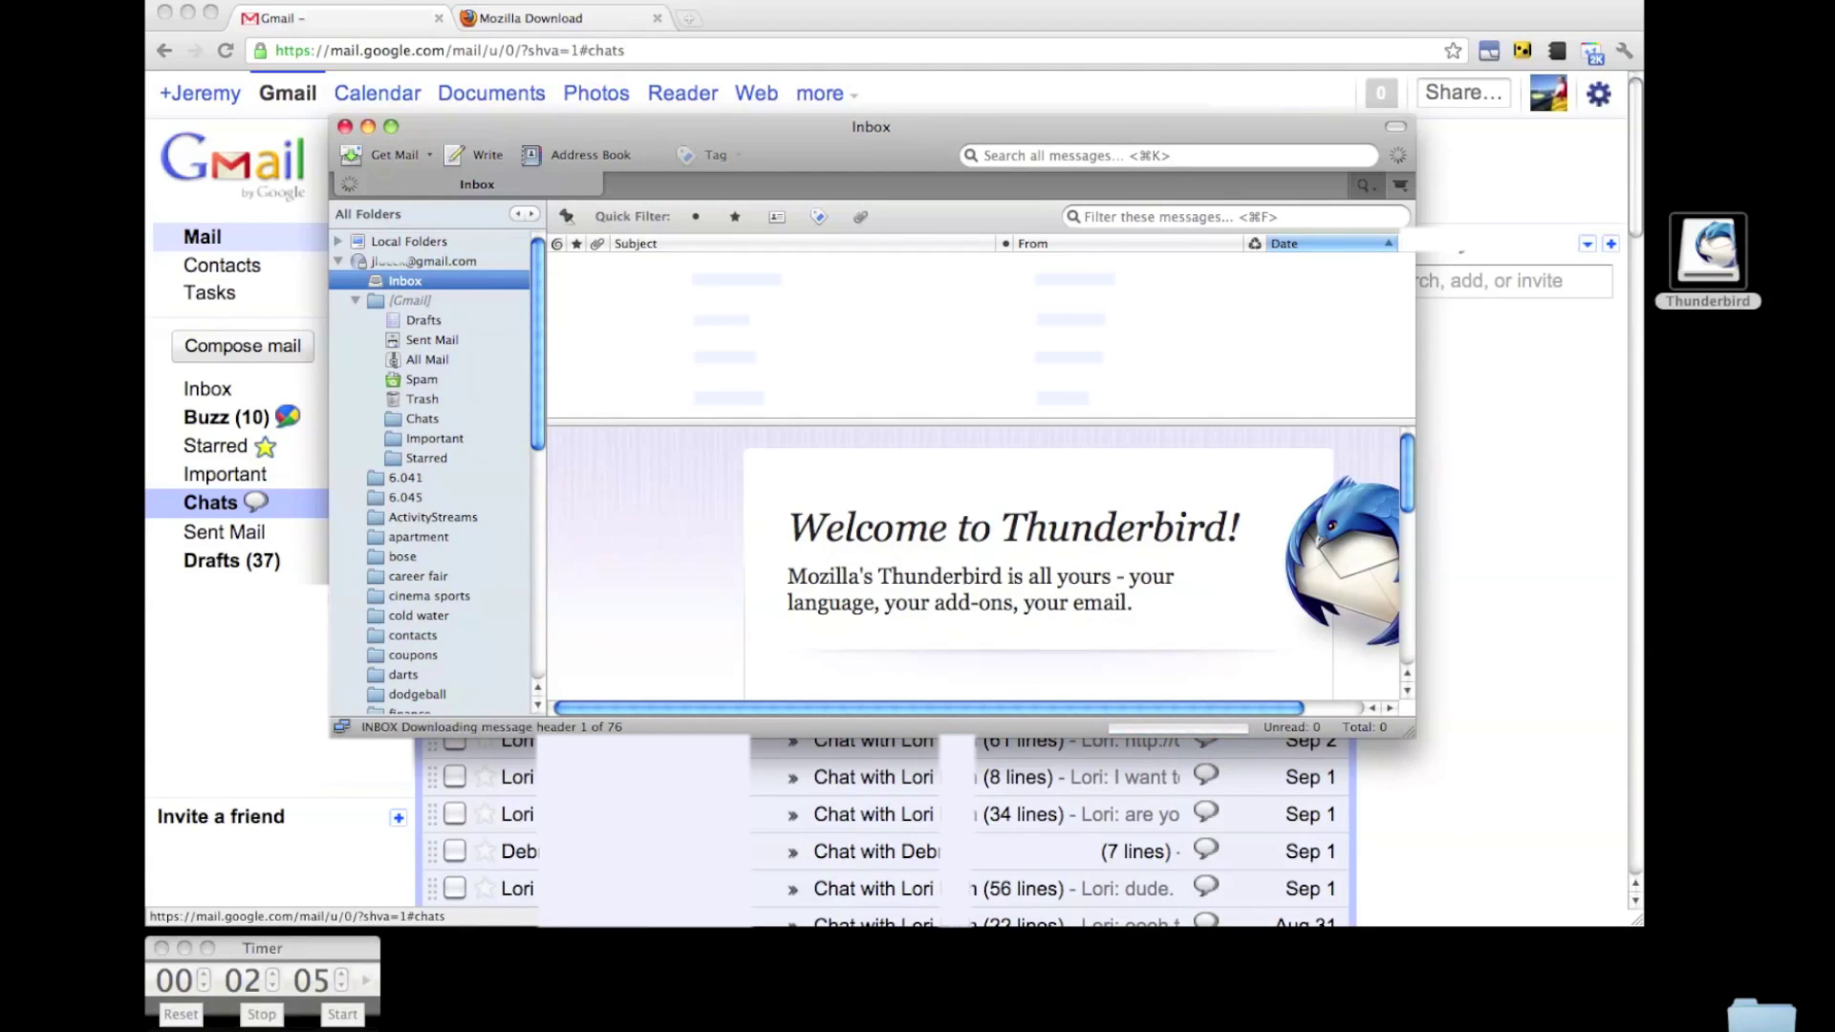
pyautogui.click(422, 418)
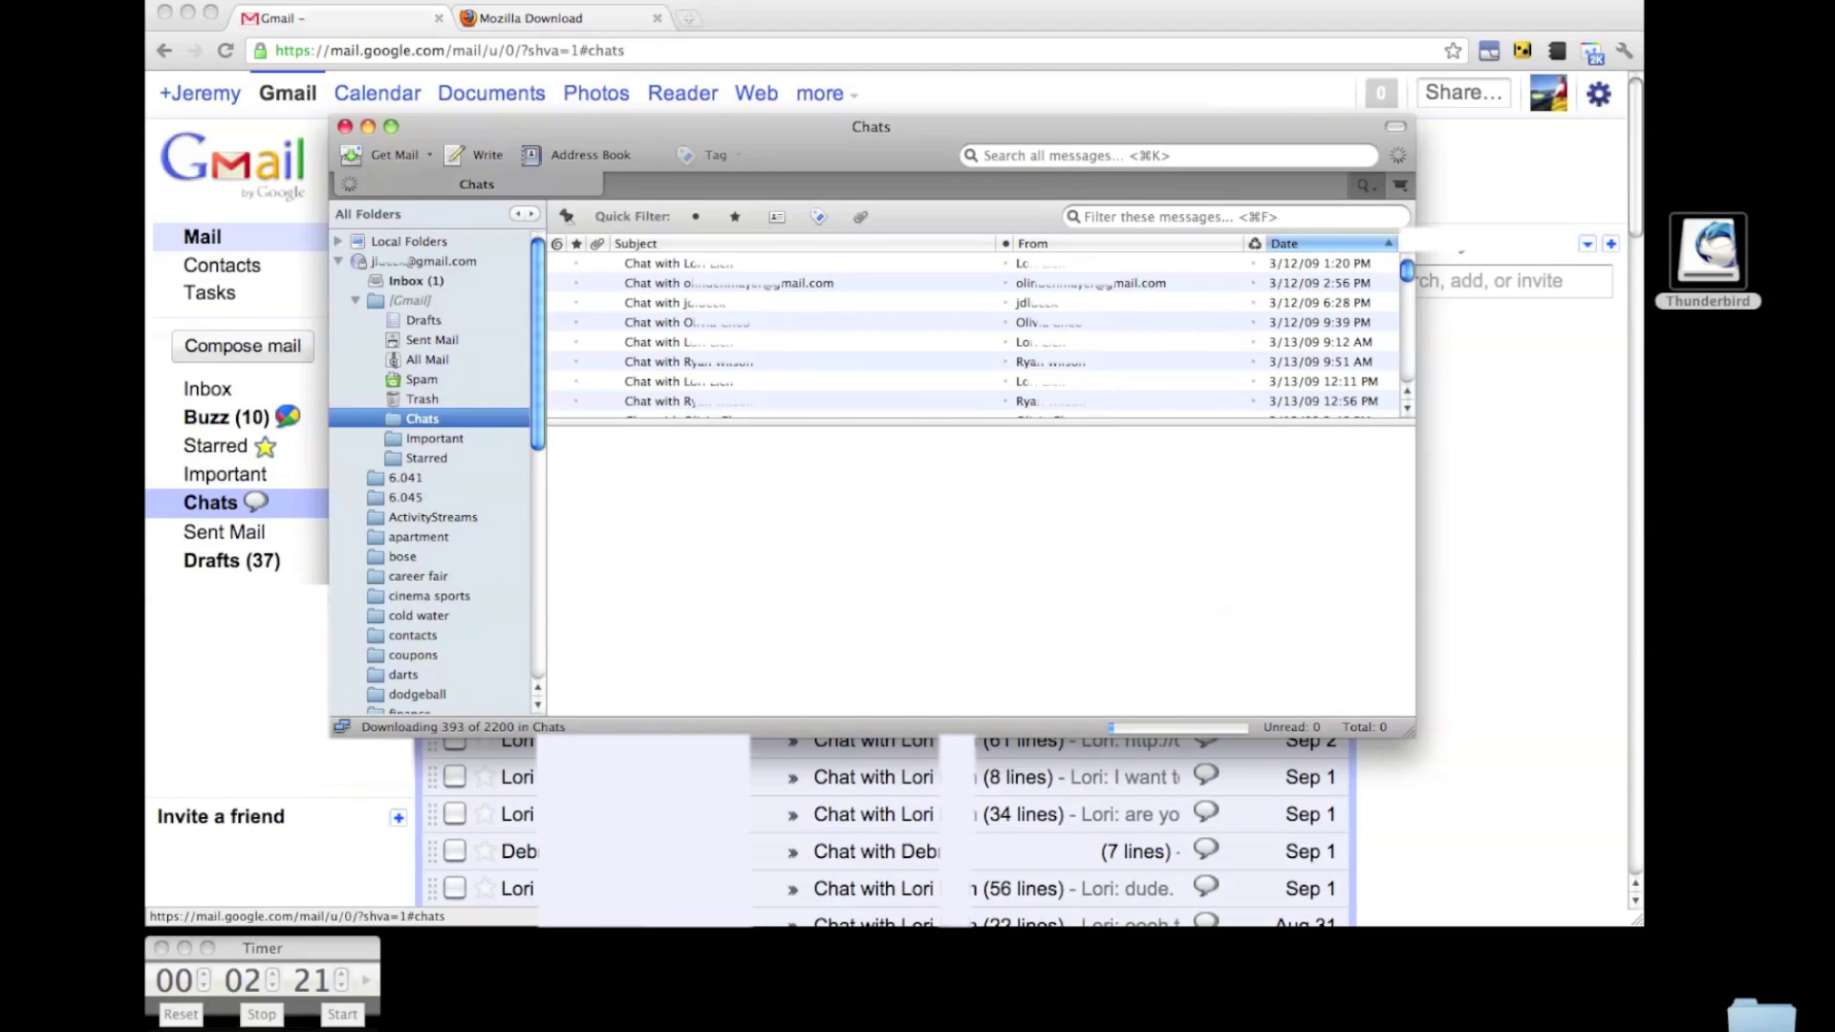
pyautogui.press('super+f')
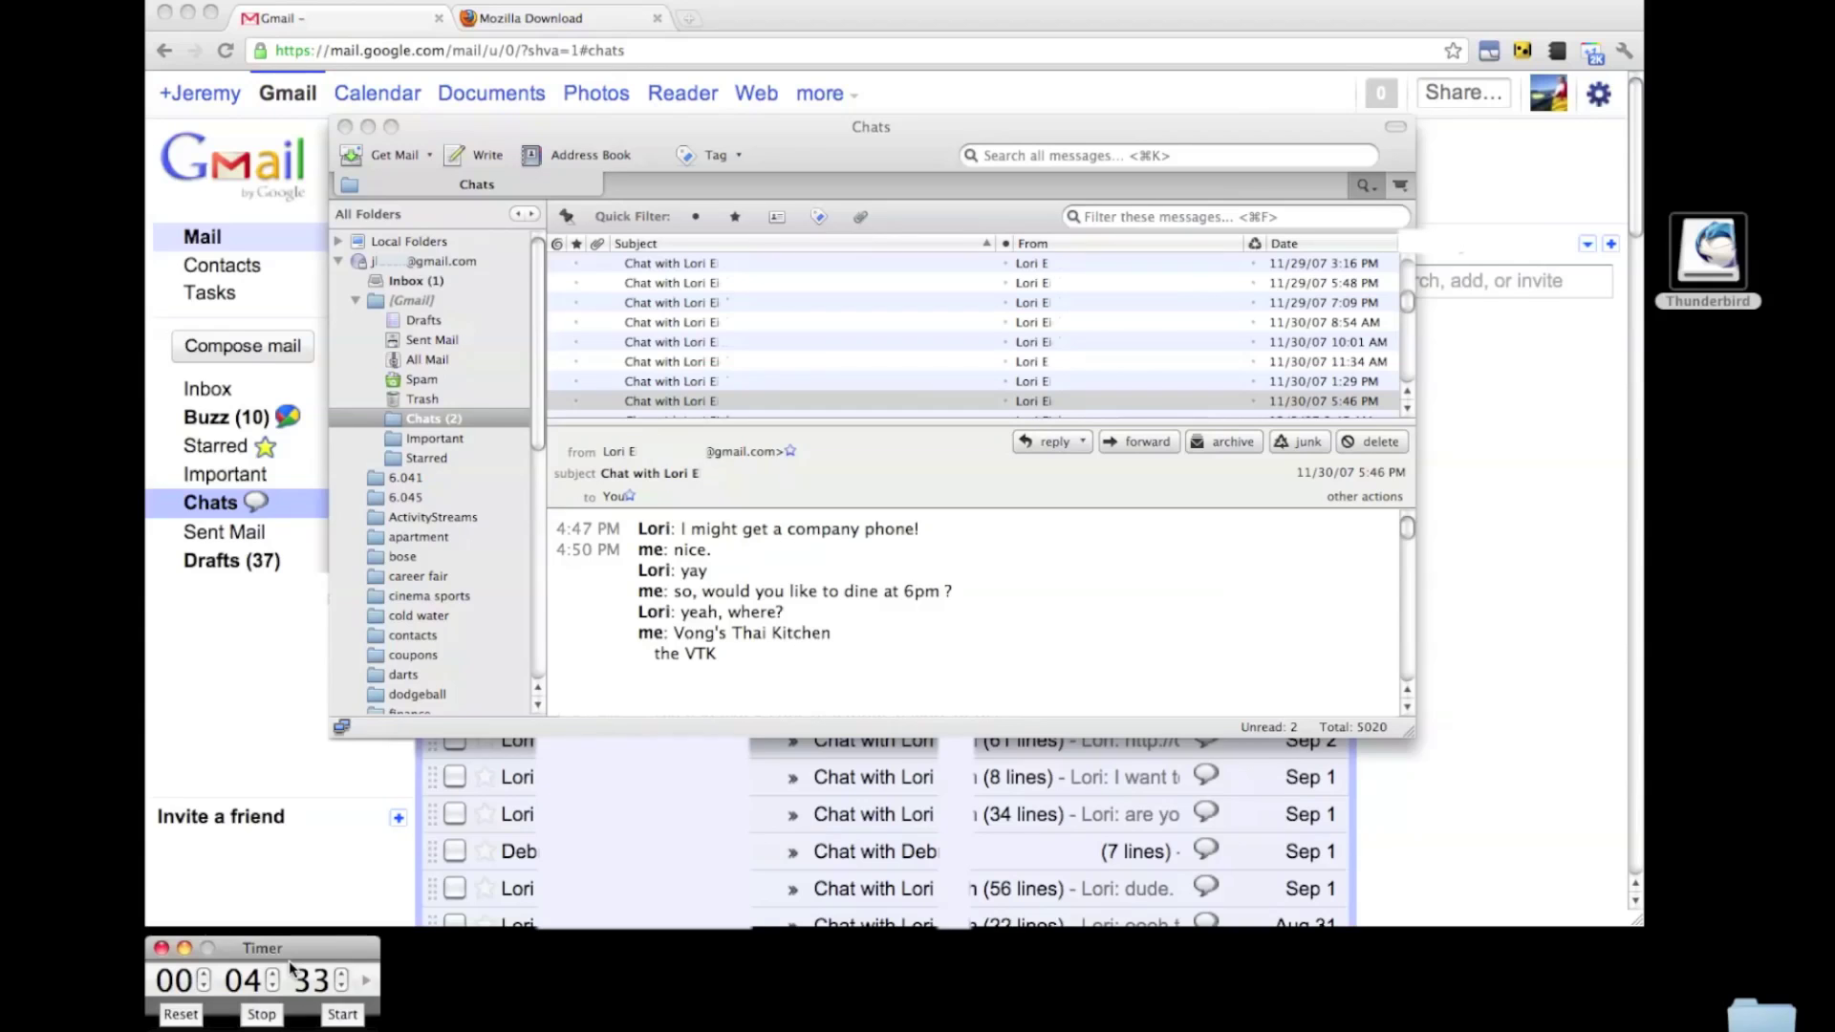
# Quick-filter the Chats folder for 'Thai Kitchen' to find 2 chats, then leave Thunderbird and Chrome.
pyautogui.click(1147, 220)
pyautogui.write('Th')
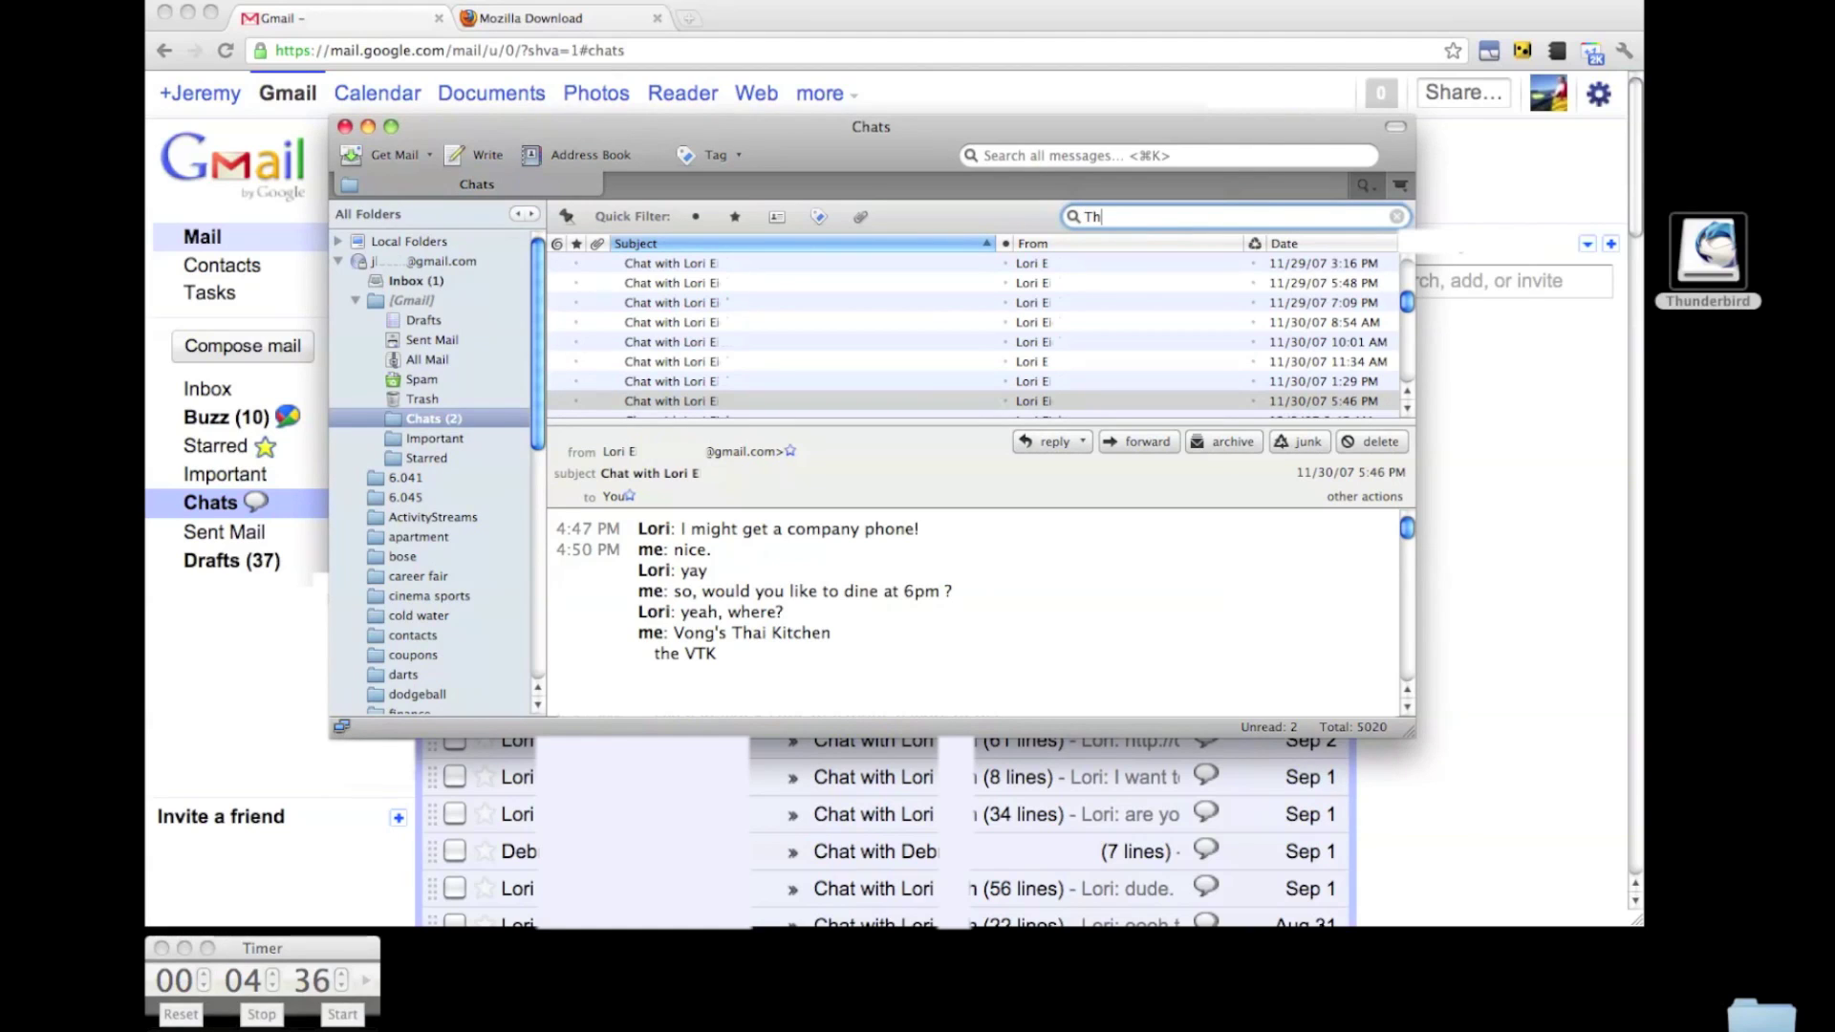
pyautogui.write('ai Kitchen')
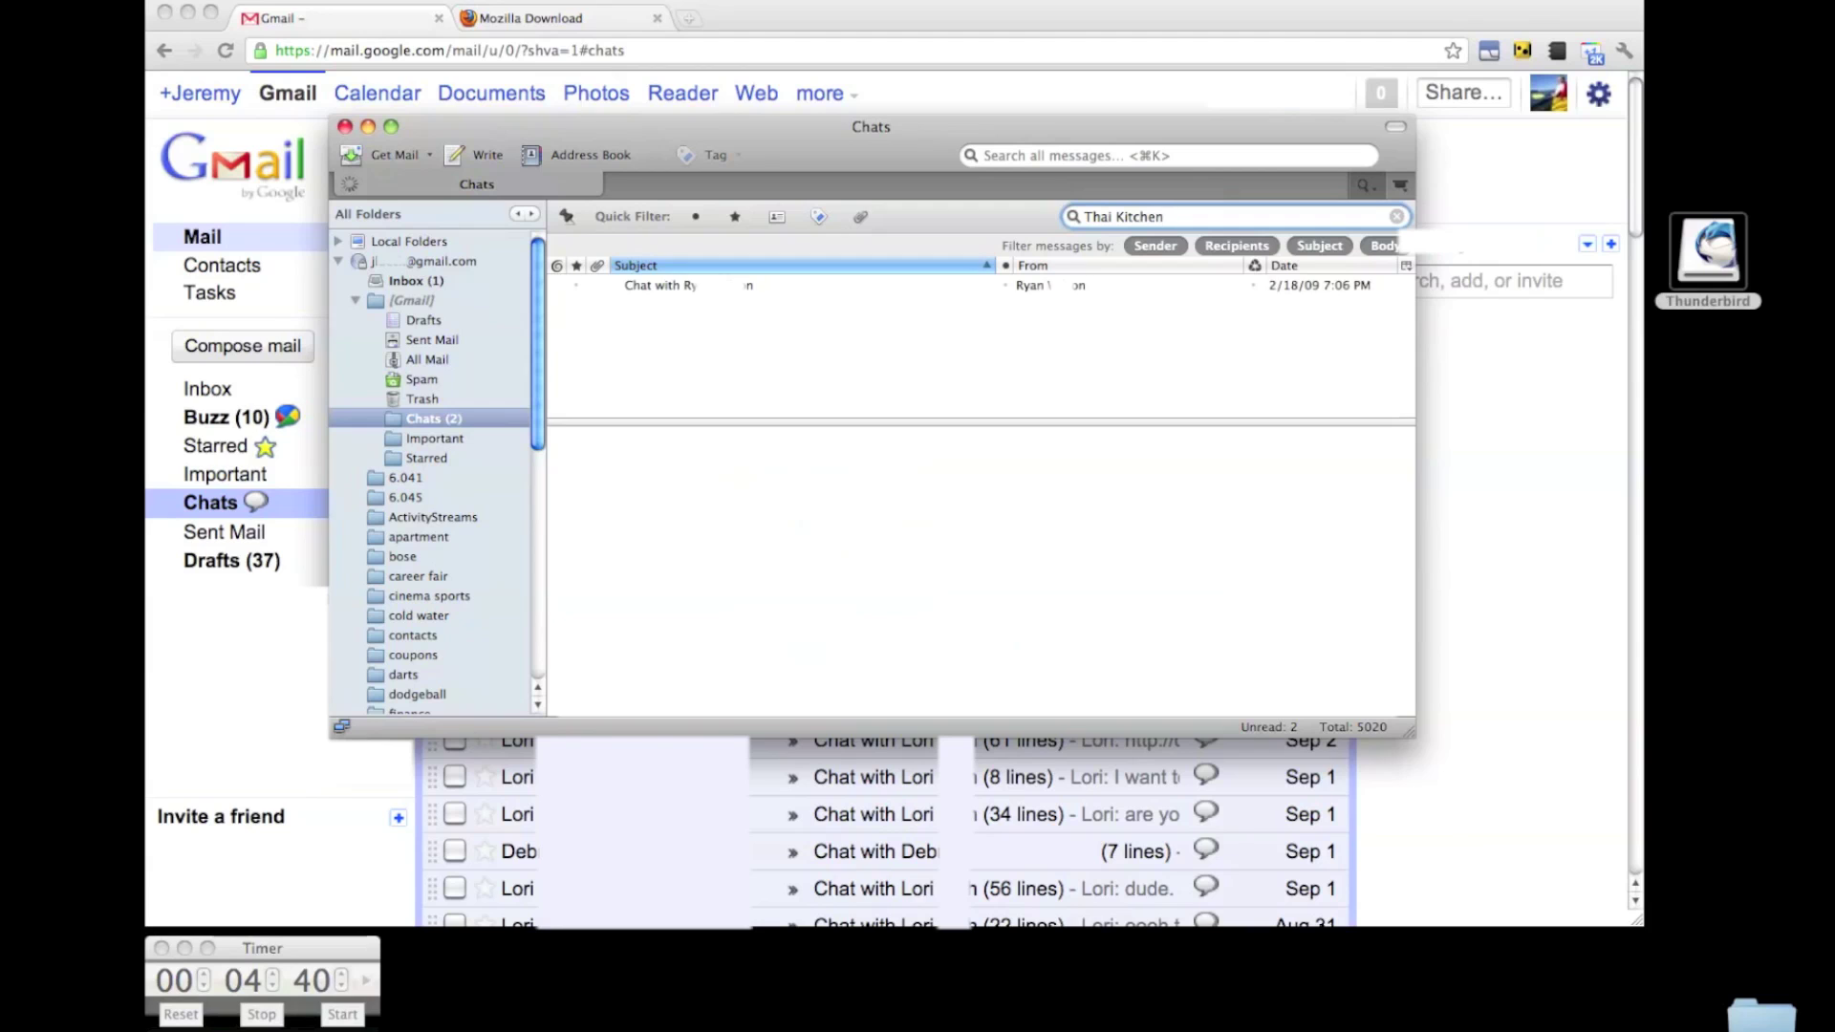
pyautogui.press('Return')
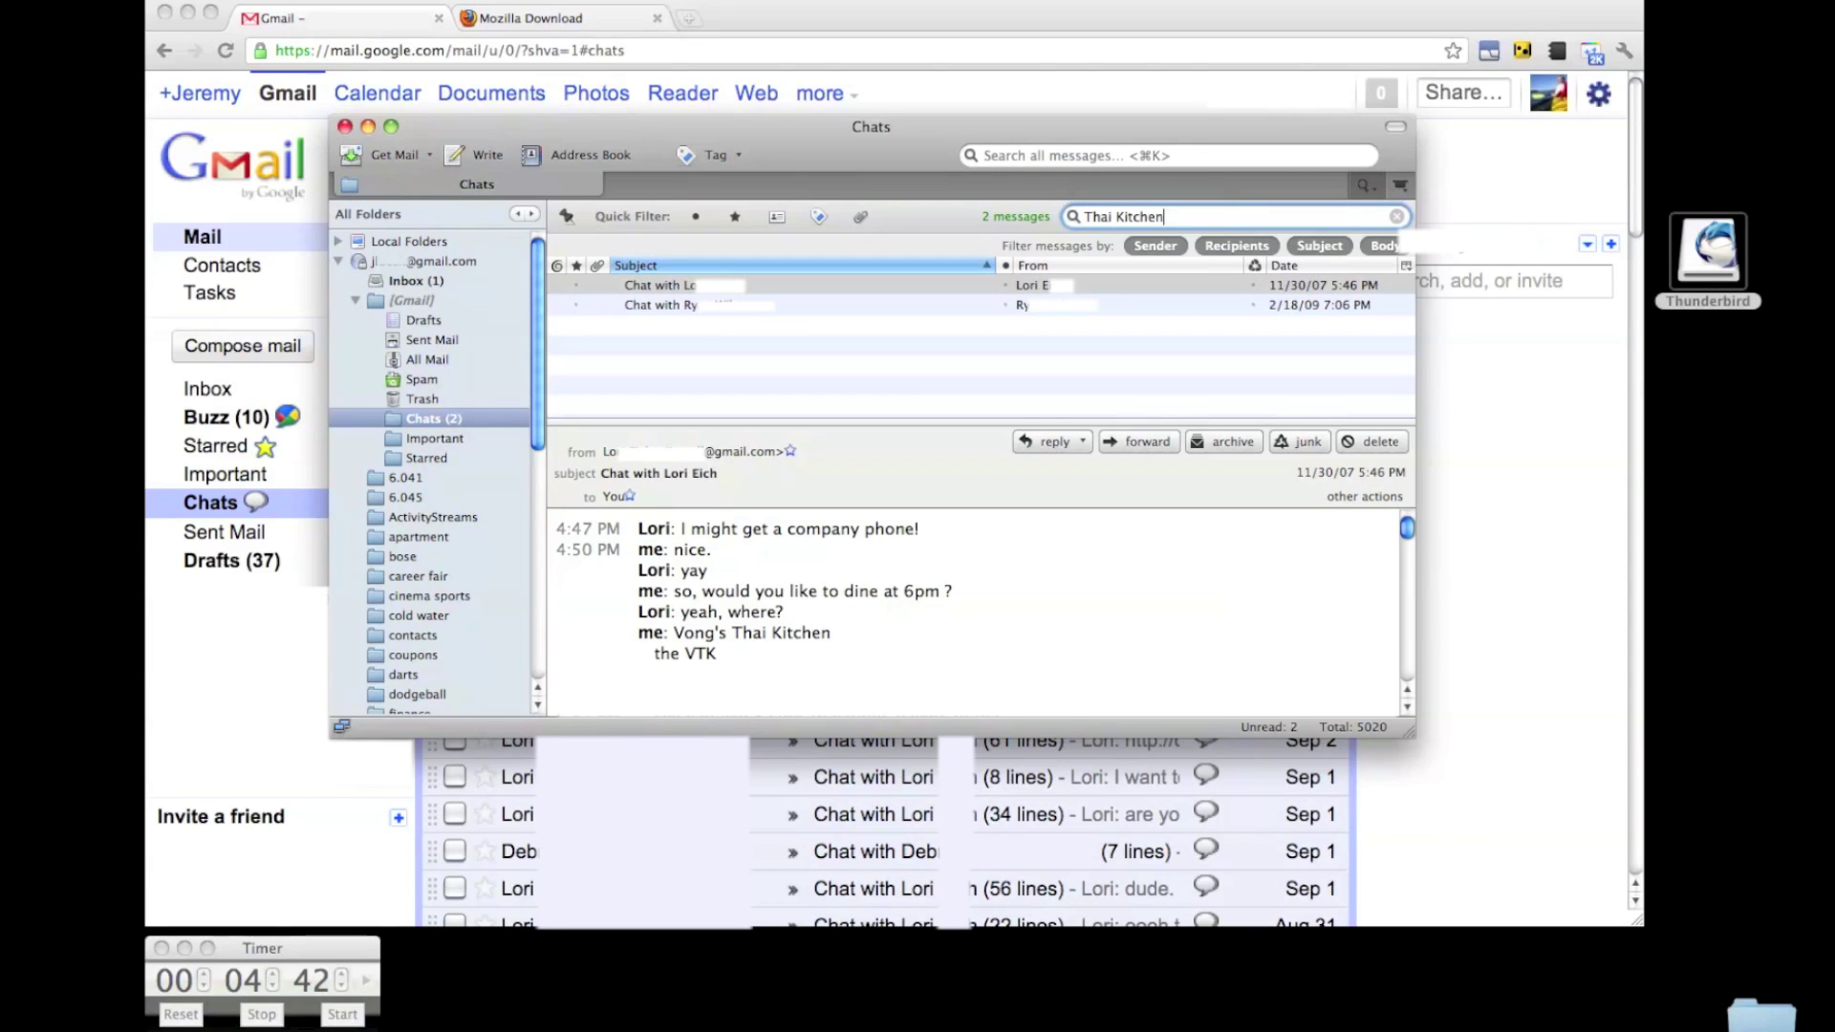
pyautogui.moveTo(674, 633); pyautogui.dragTo(831, 633)
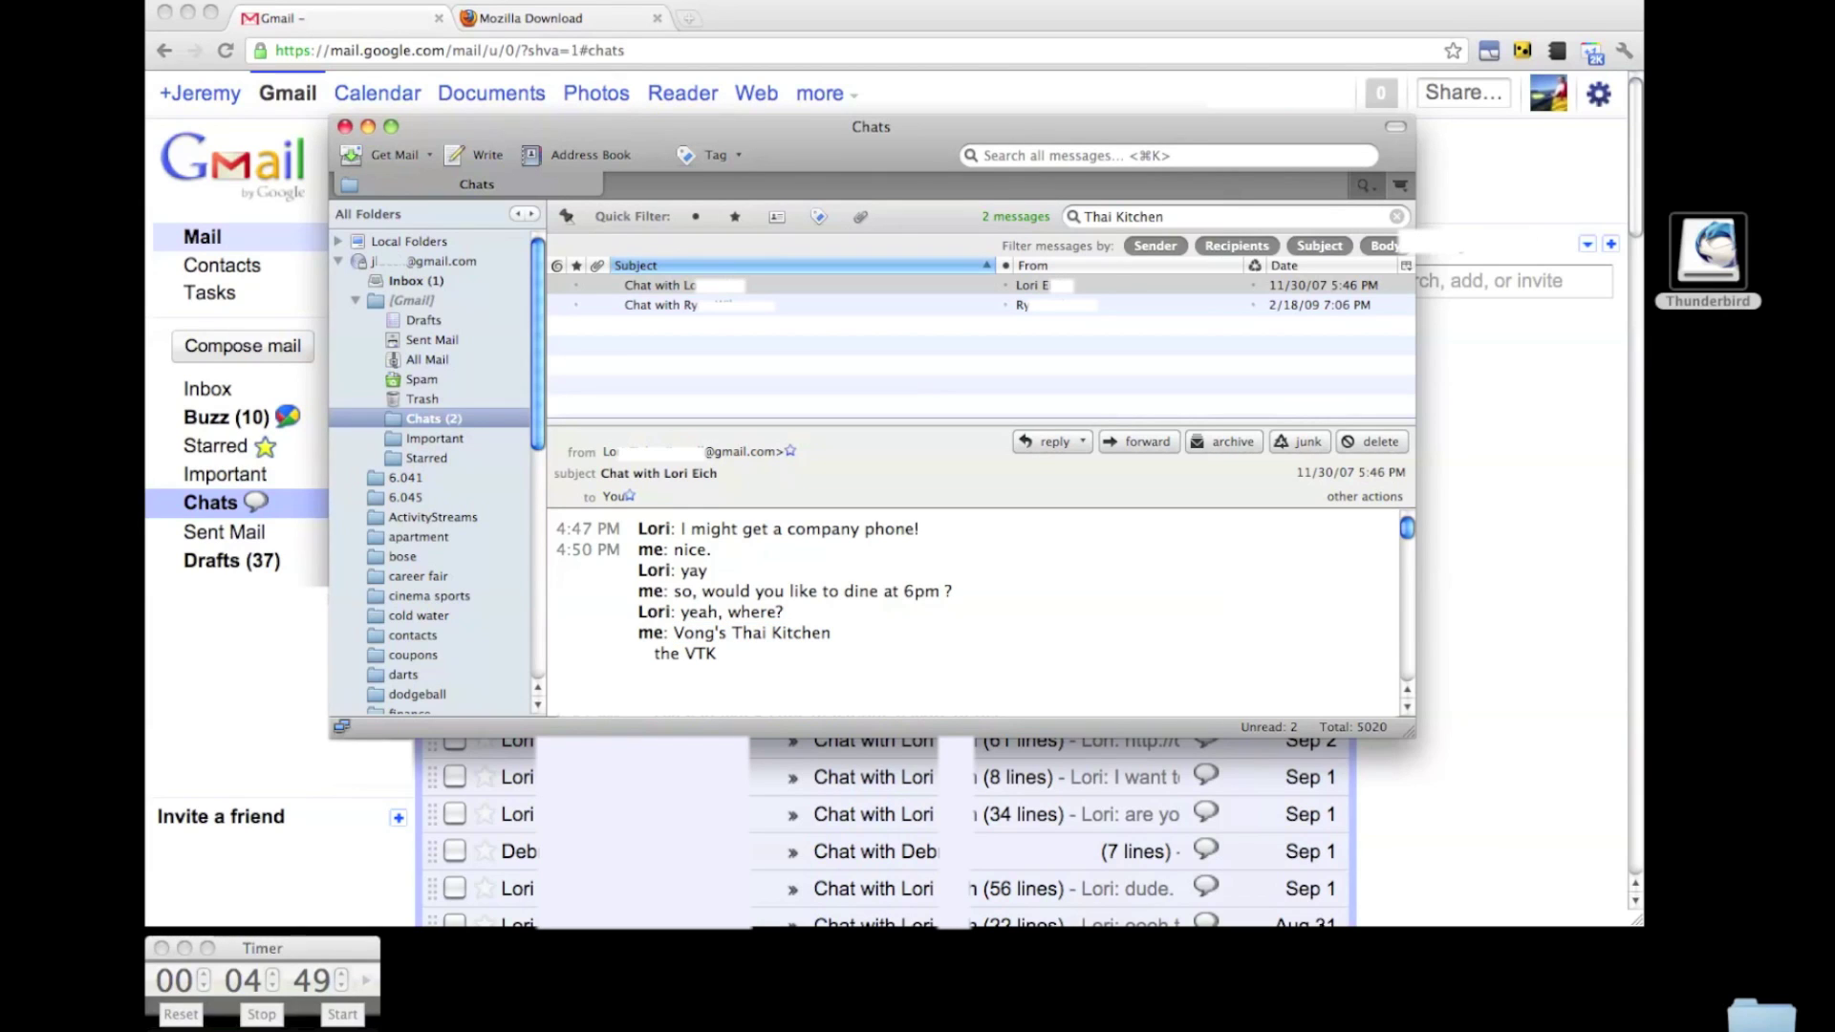
pyautogui.press('super+Tab')
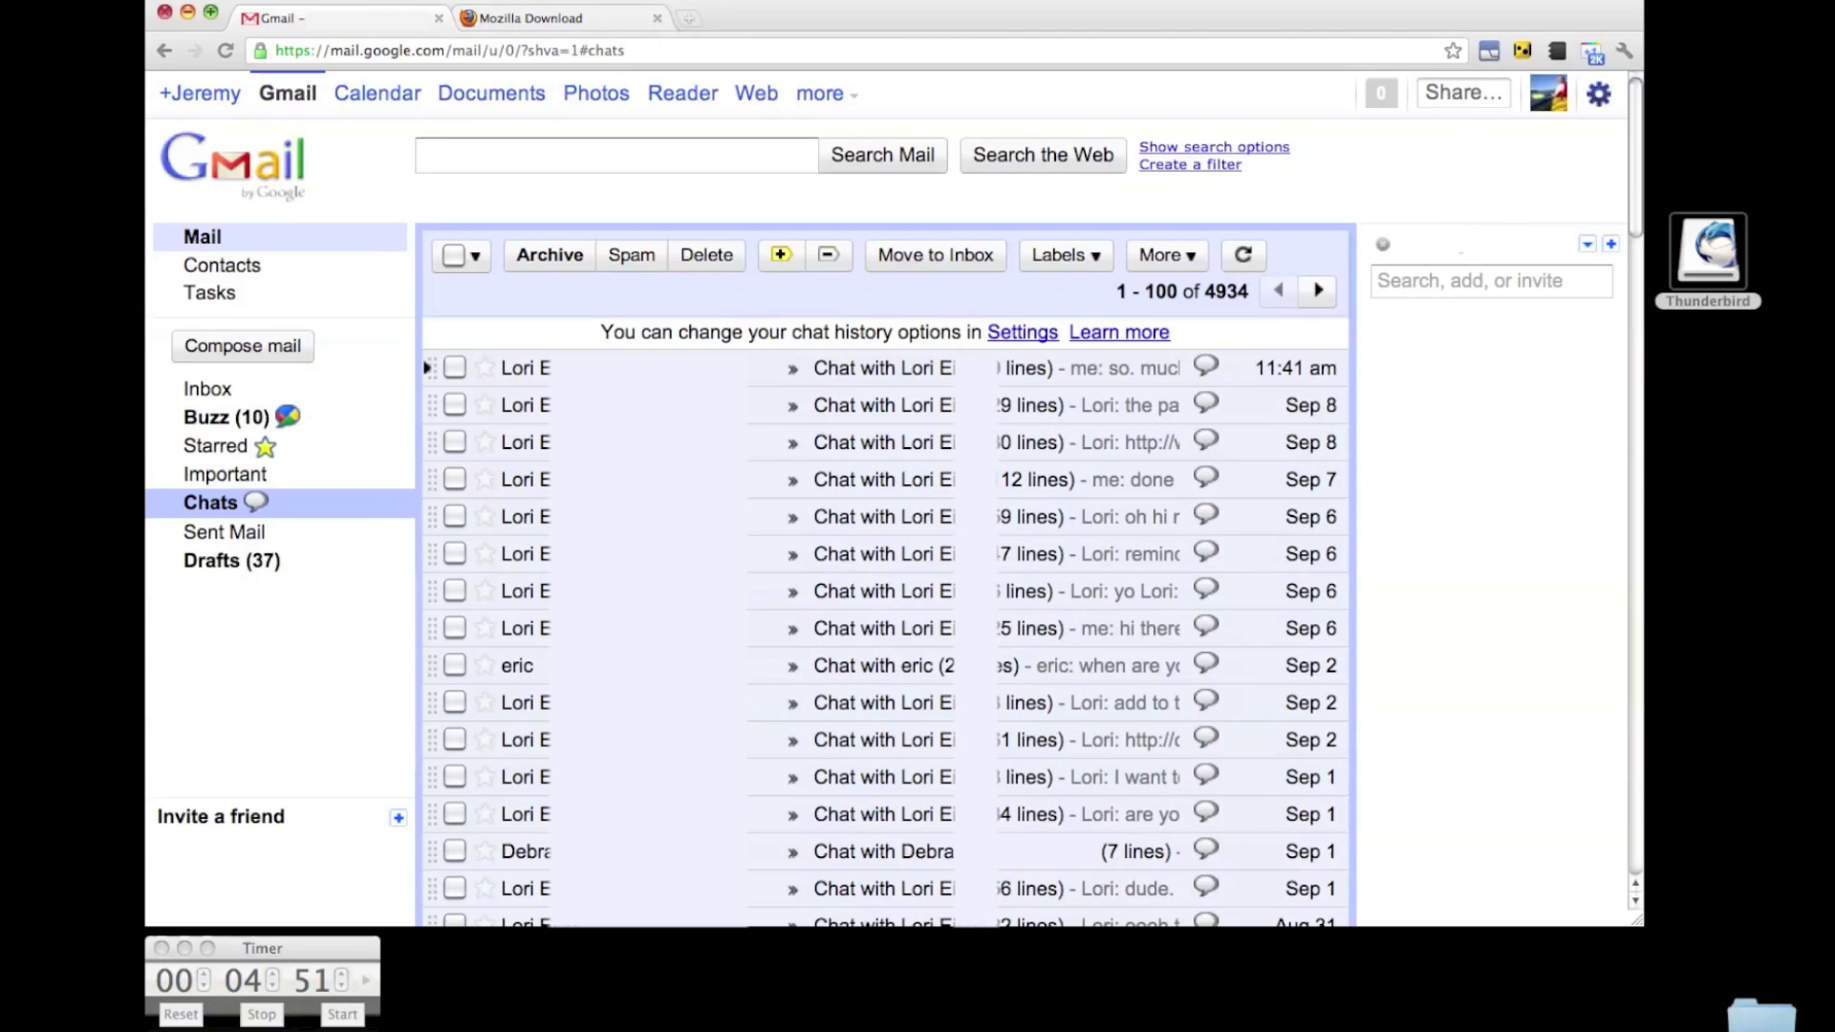
pyautogui.press('super+h')
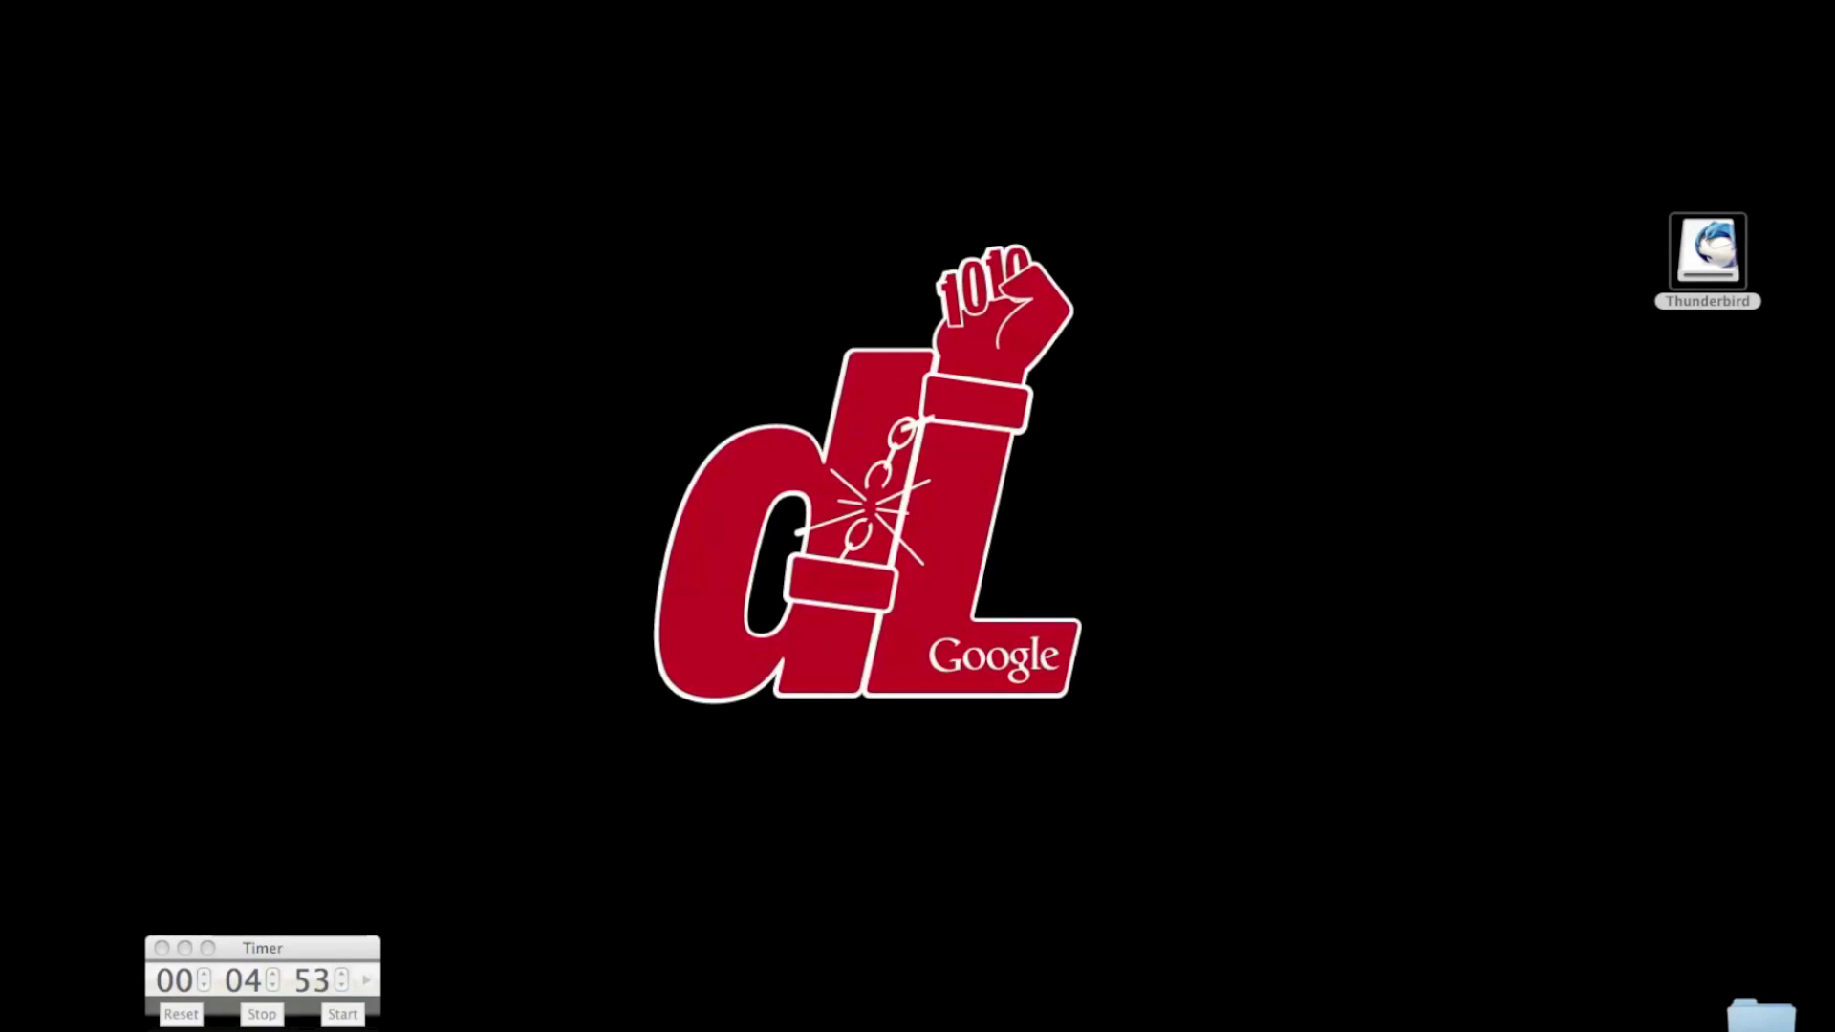